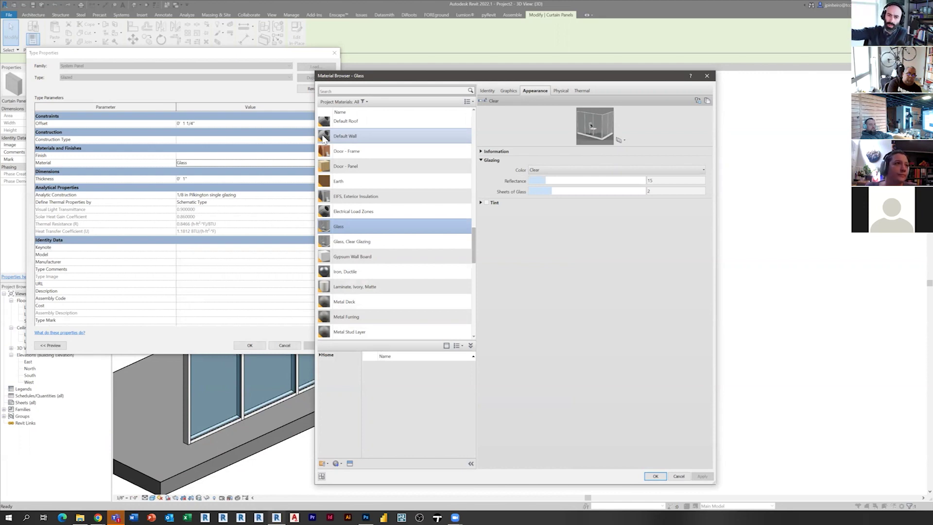
Step: Open the Asset Browser to replace the Glass material's appearance asset, and place it clear of the material list
{"action": "scroll", "coordinate": [322, 138], "scroll_direction": "up", "scroll_amount": 1}
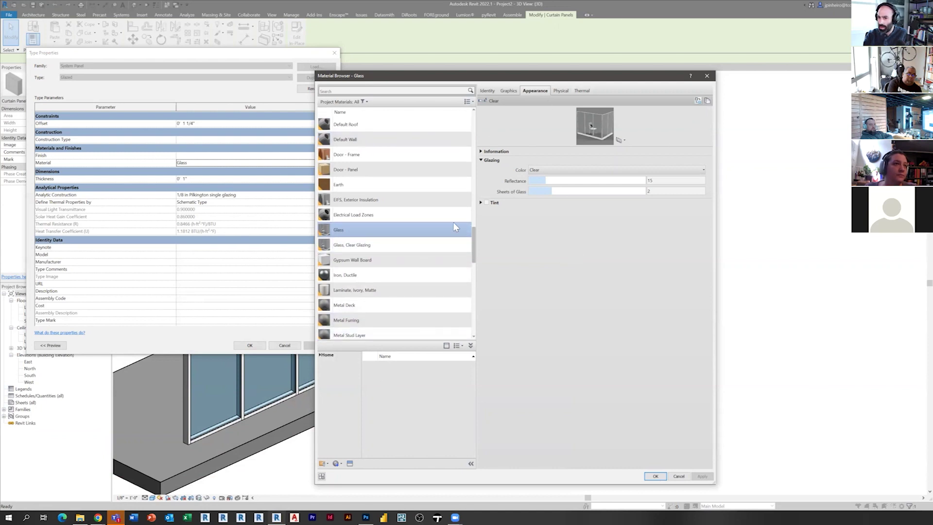
{"action": "left_click", "coordinate": [697, 101]}
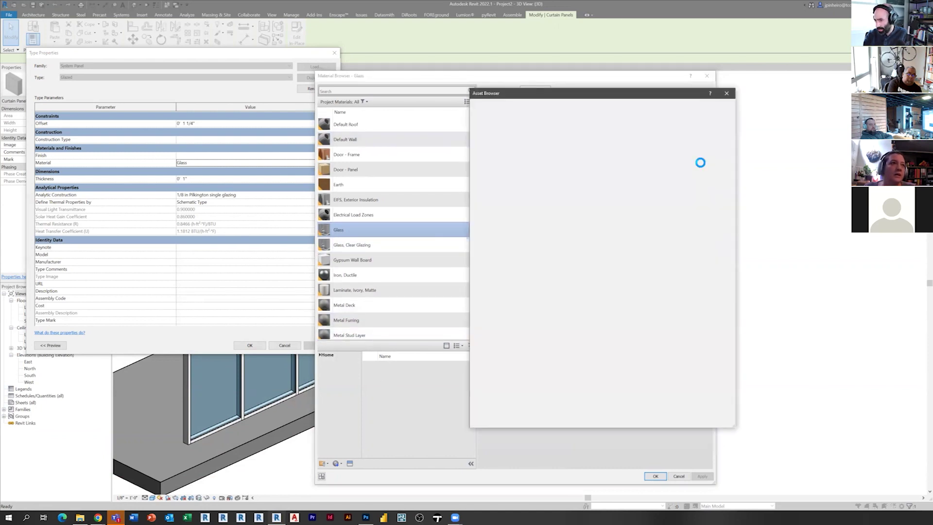
{"action": "left_click_drag", "start_coordinate": [597, 94], "coordinate": [700, 114]}
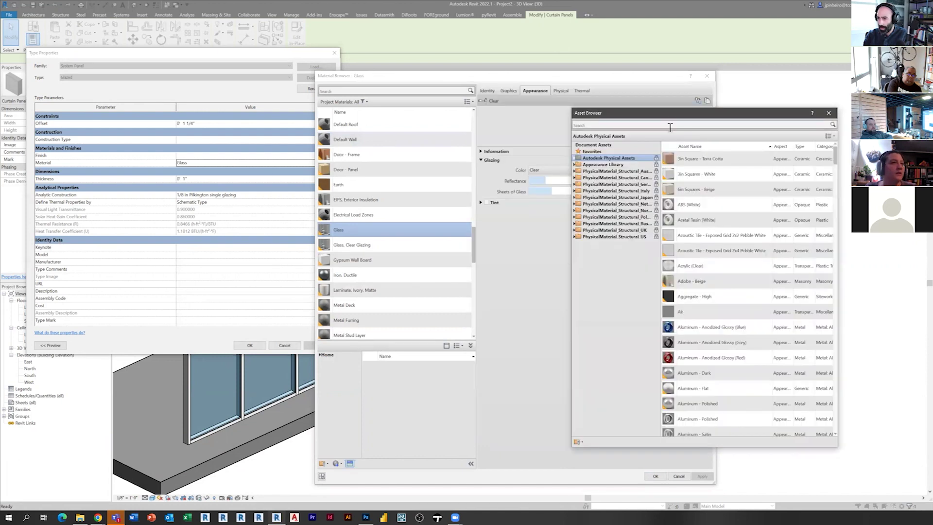
{"action": "type", "text": "glass"}
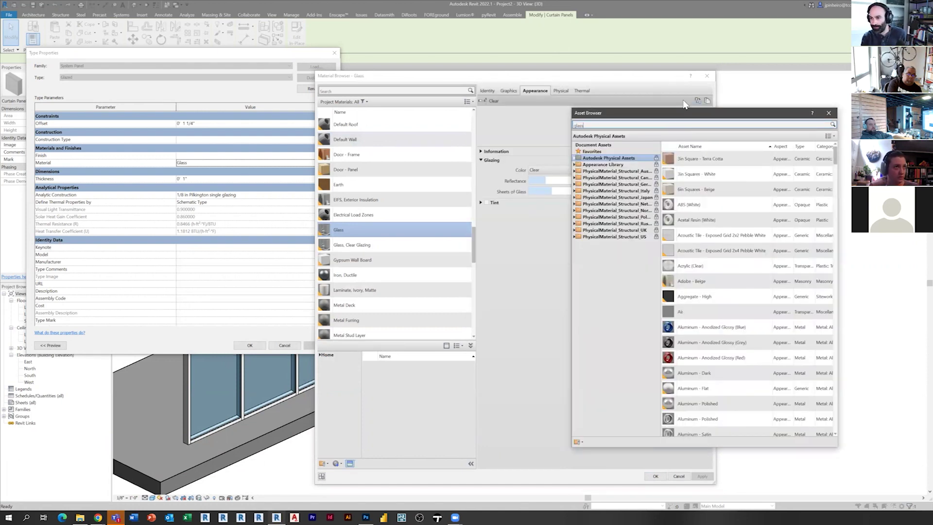
{"action": "type", "text": " wire"}
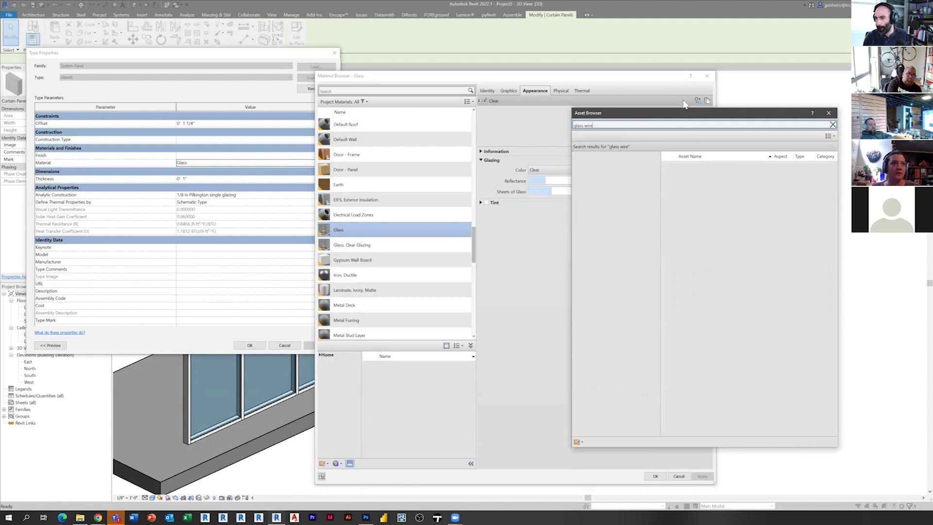
{"action": "key", "text": "ctrl+a"}
{"action": "key", "text": "BackSpace"}
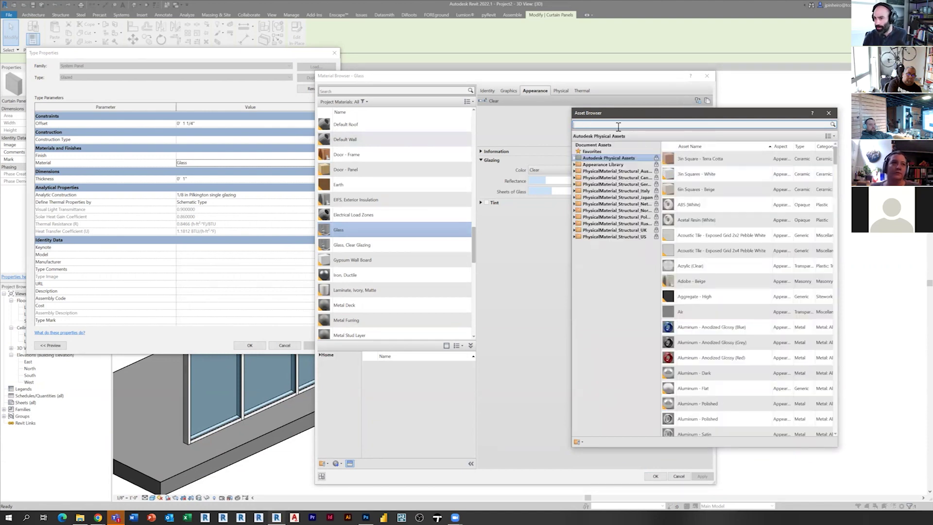
Step: Search the assets for "wired" and replace the Glass material's appearance with the Wired glazing asset
{"action": "type", "text": "wired"}
{"action": "left_click", "coordinate": [598, 169]}
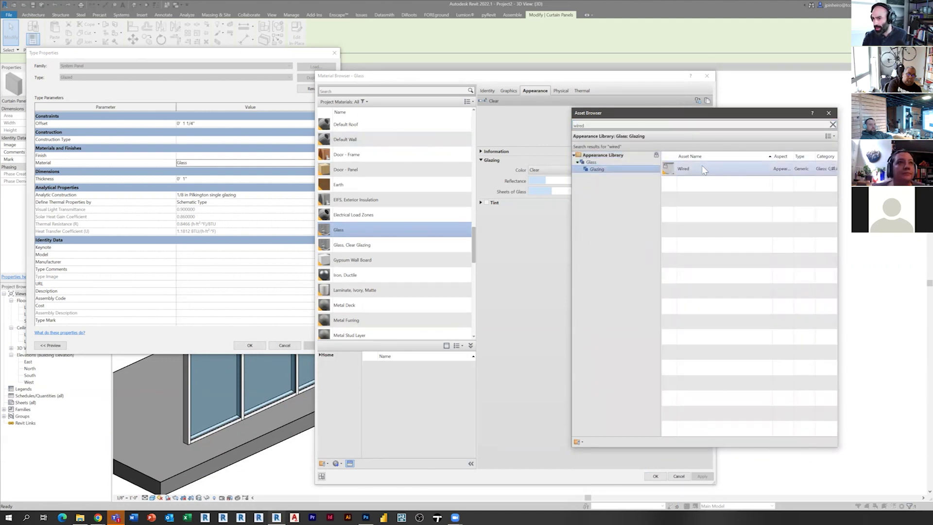
{"action": "left_click", "coordinate": [832, 168]}
{"action": "left_click", "coordinate": [828, 113]}
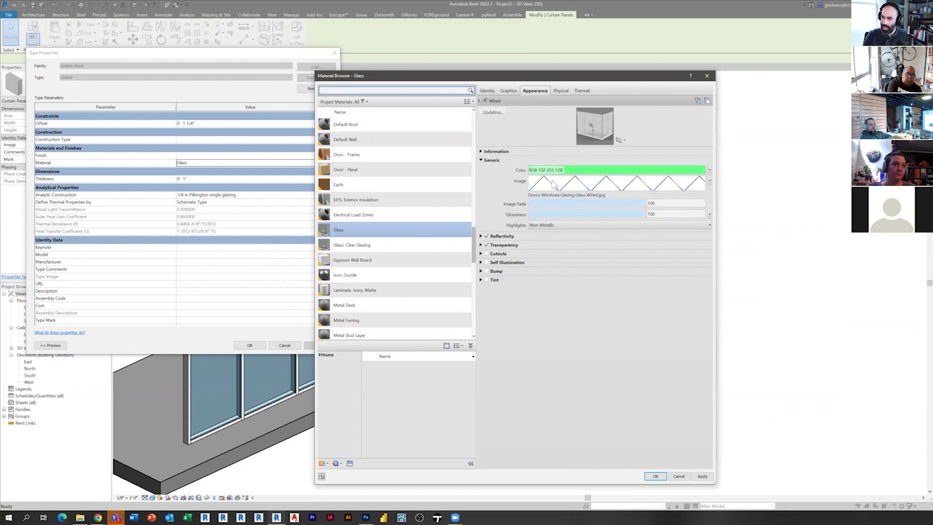
Step: Replace the Wired asset's generic image with 3form_thicket.jpg from the Materials folder
{"action": "left_click", "coordinate": [587, 194]}
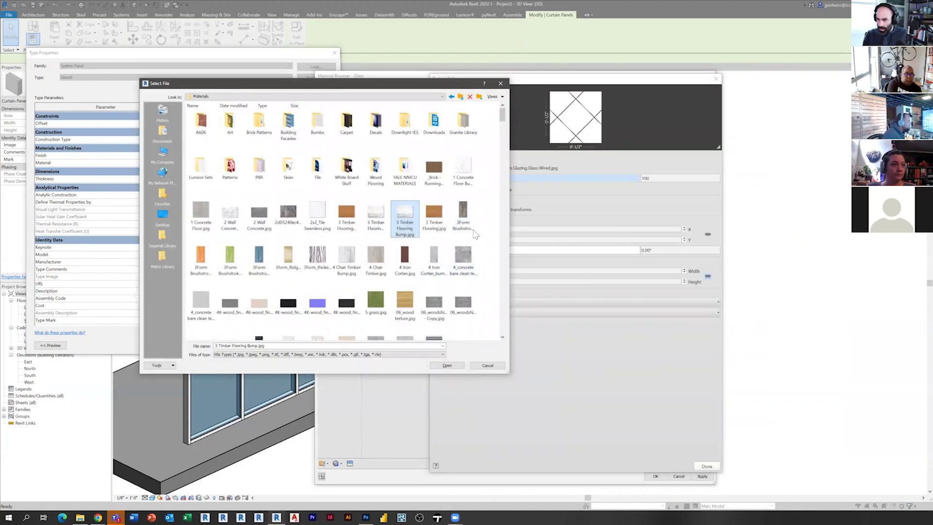
{"action": "left_click", "coordinate": [318, 255]}
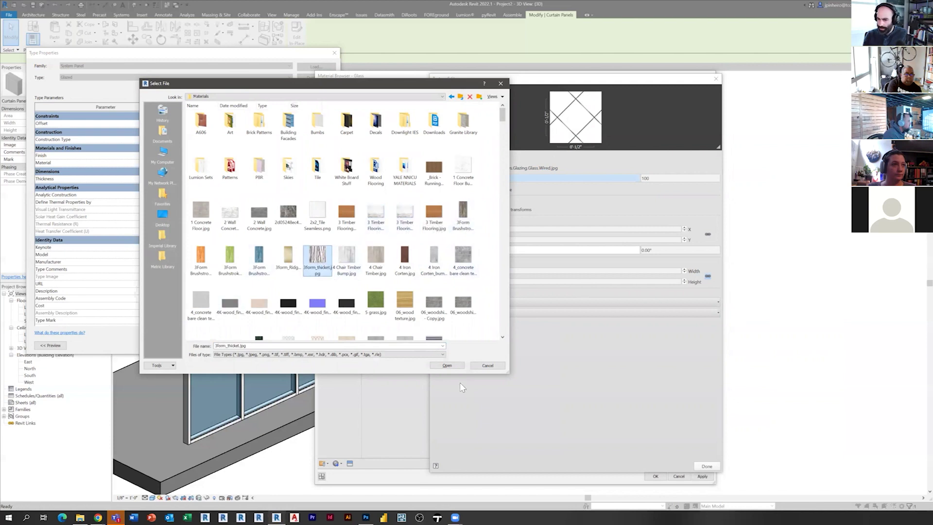
{"action": "left_click", "coordinate": [447, 365]}
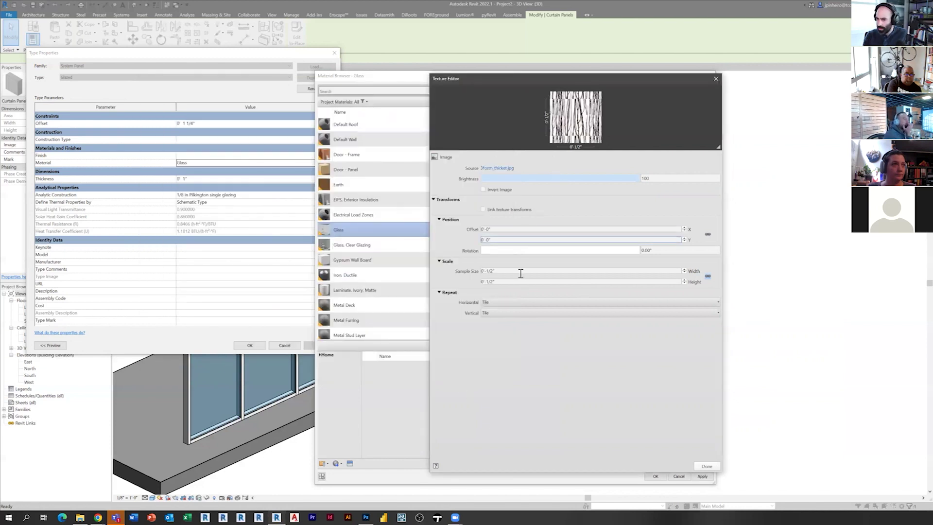
Step: Set the thicket texture's sample size to 6" with width and height linked, and finish the texture edit
{"action": "left_click", "coordinate": [523, 271]}
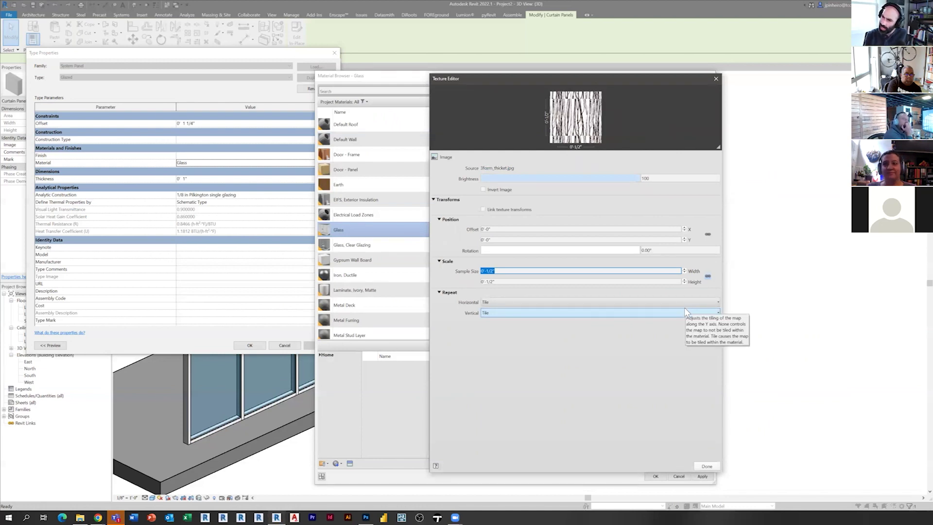
{"action": "type", "text": "6\""}
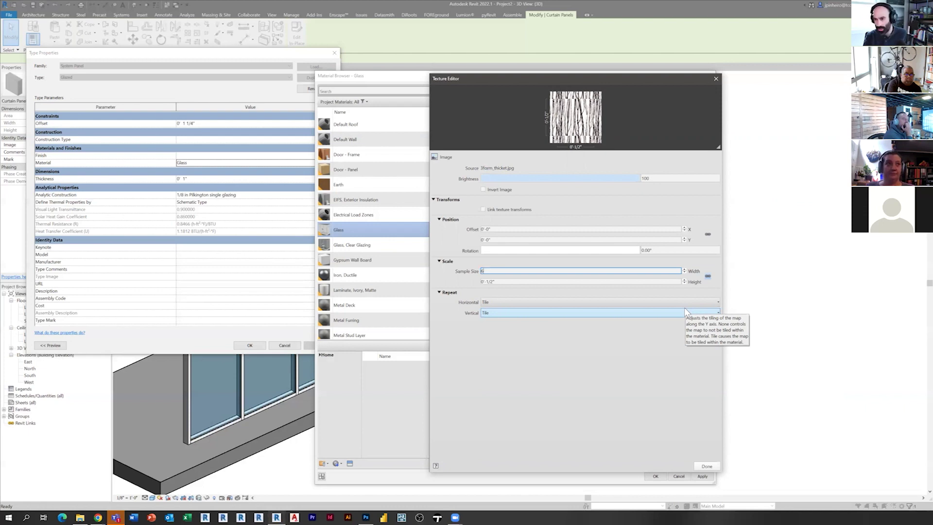
{"action": "left_click", "coordinate": [516, 282]}
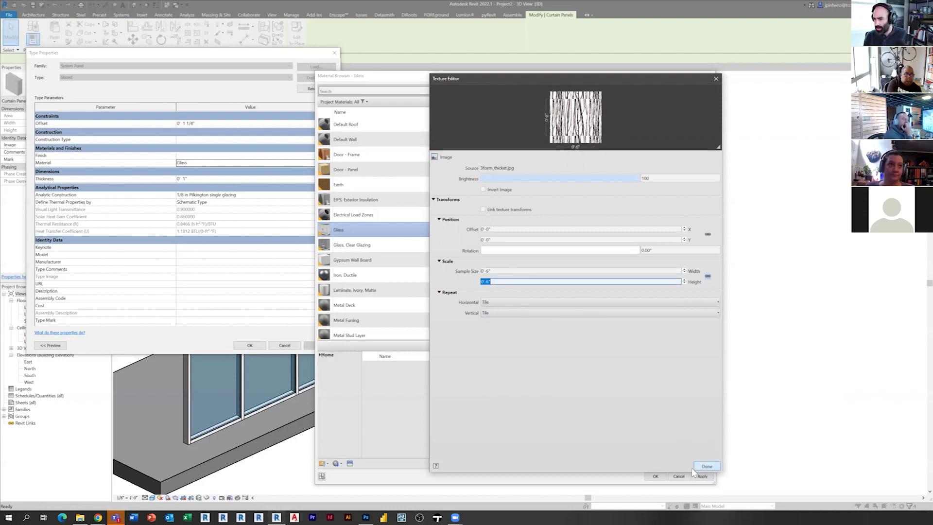
{"action": "left_click", "coordinate": [707, 467]}
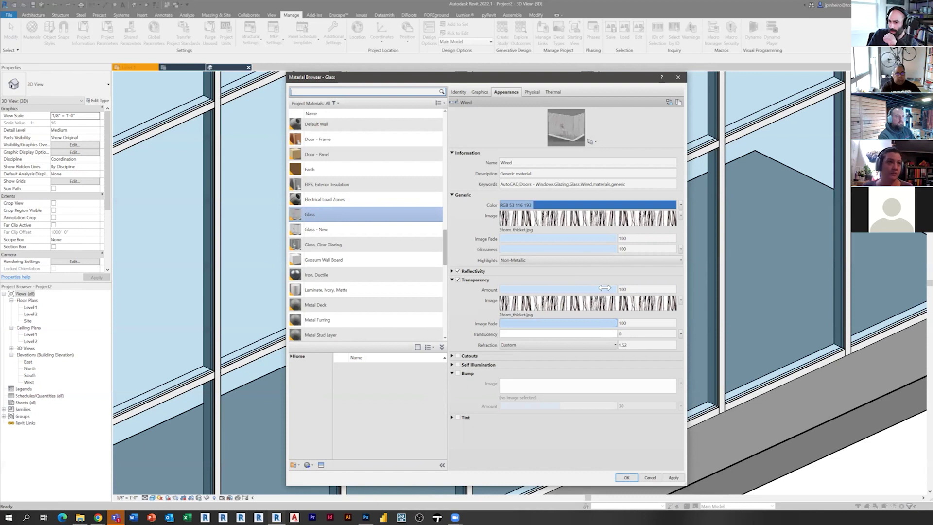
Step: Set the Glass material's transparency amount to 100 and accept the material changes
{"action": "left_click_drag", "start_coordinate": [595, 290], "coordinate": [631, 298]}
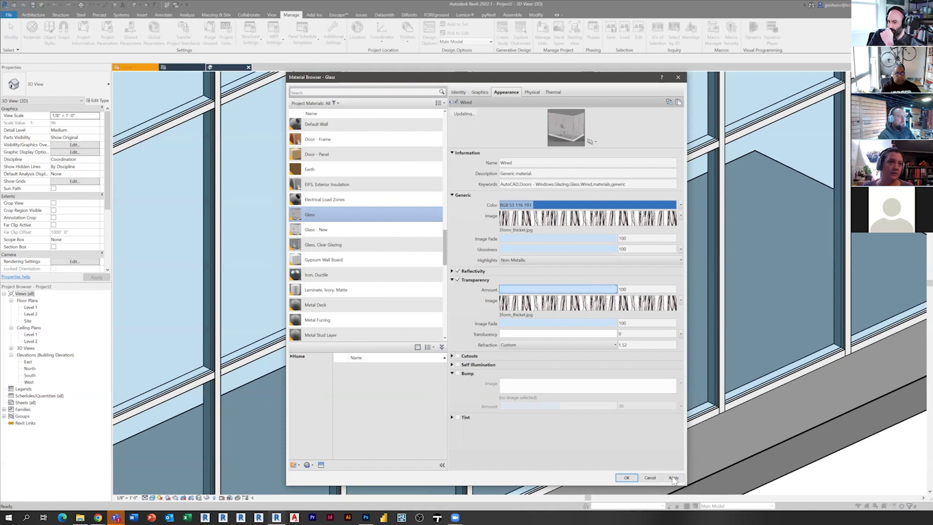
{"action": "left_click", "coordinate": [625, 477]}
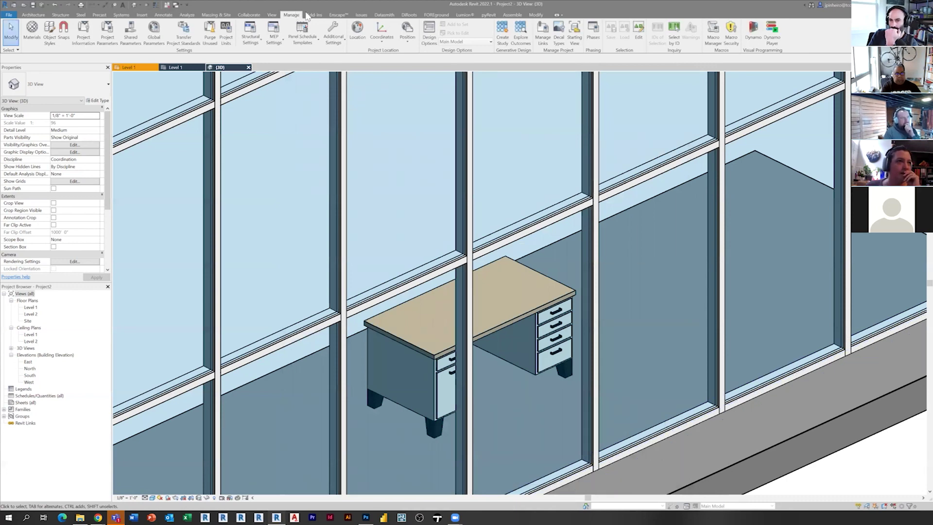
Step: Examine the patterned glass panels from different angles in the Enscape rendering
{"action": "left_click", "coordinate": [331, 15]}
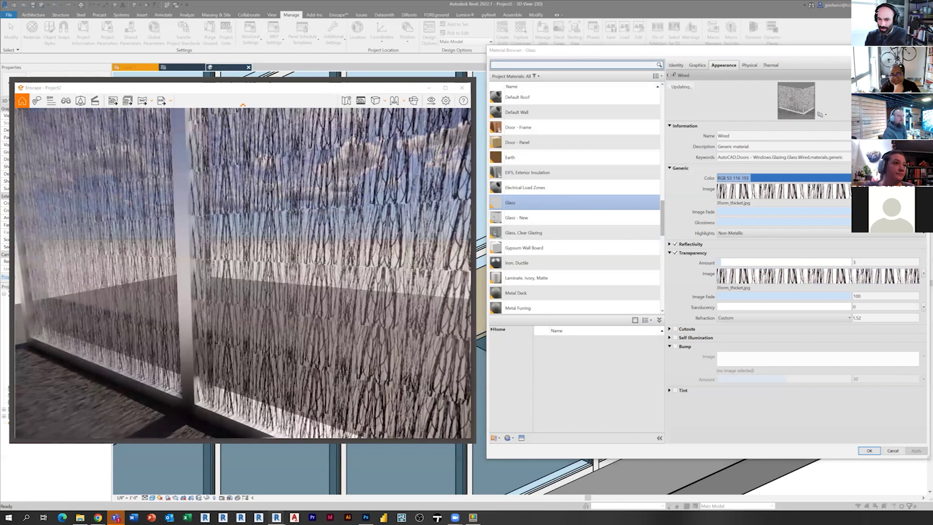
{"action": "mouse_move", "coordinate": [243, 233]}
{"action": "left_mouse_down"}
{"action": "mouse_move", "coordinate": [352, 233]}
{"action": "mouse_move", "coordinate": [243, 233]}
{"action": "left_mouse_up"}
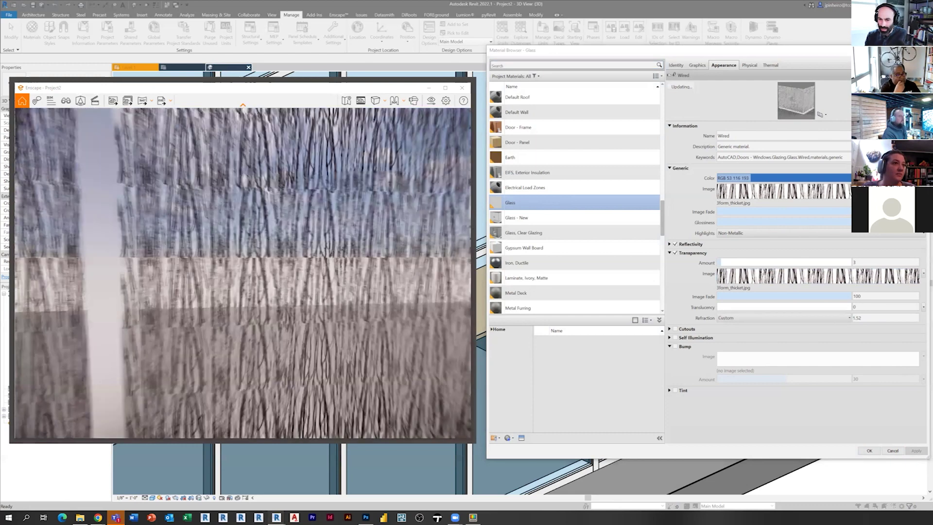
{"action": "scroll", "coordinate": [243, 262], "scroll_direction": "up", "scroll_amount": 2}
{"action": "mouse_move", "coordinate": [298, 291]}
{"action": "left_mouse_down"}
{"action": "mouse_move", "coordinate": [398, 291]}
{"action": "mouse_move", "coordinate": [298, 292]}
{"action": "left_mouse_up"}
{"action": "scroll", "coordinate": [298, 291], "scroll_direction": "down", "scroll_amount": 2}
{"action": "right_click_drag", "start_coordinate": [298, 291], "coordinate": [340, 292]}
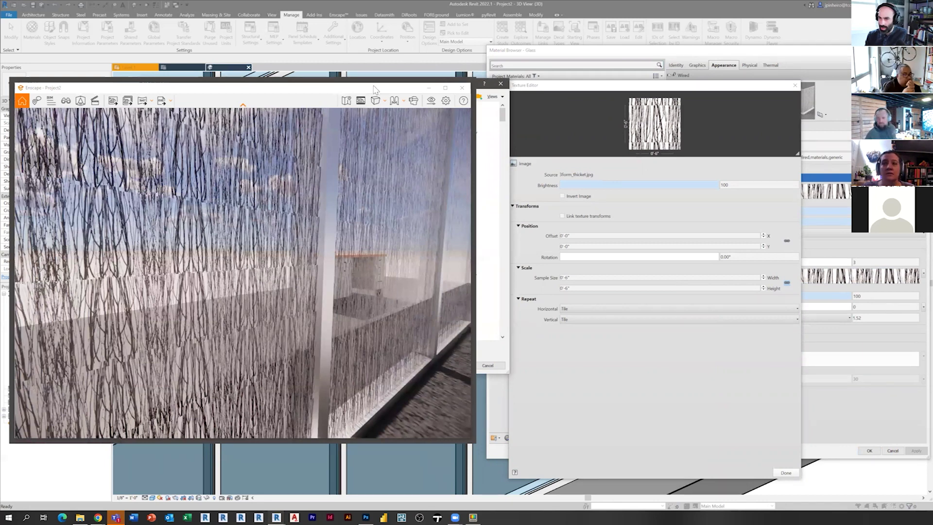
Step: Move the Enscape view clear of the Texture Editor and replace the transparency image with 3Form Brushstroke Canyon.jpg
{"action": "left_click_drag", "start_coordinate": [373, 89], "coordinate": [694, 95]}
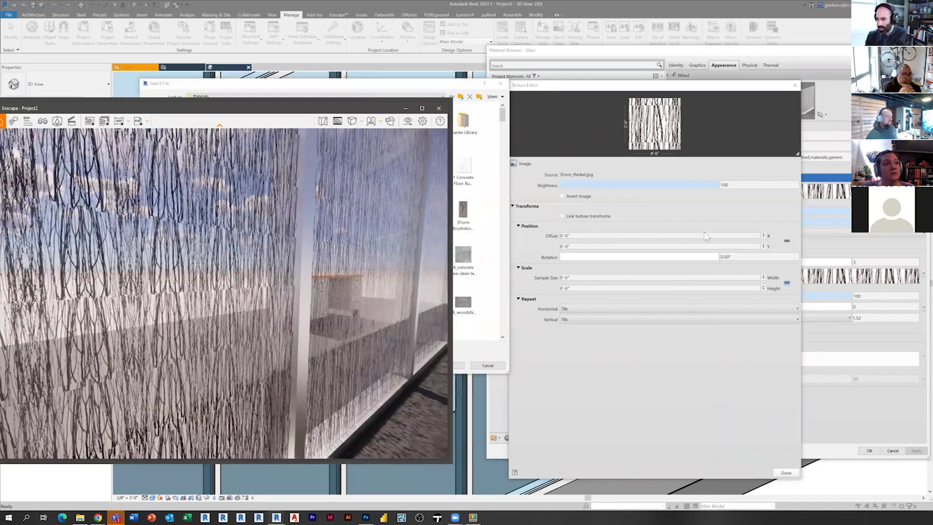
{"action": "left_click", "coordinate": [576, 272]}
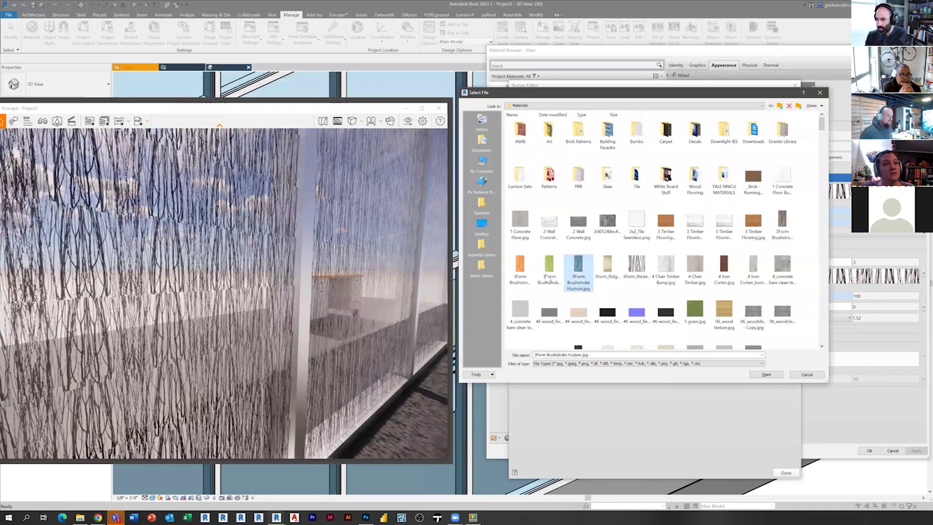
{"action": "left_click", "coordinate": [522, 273]}
{"action": "left_click", "coordinate": [753, 375]}
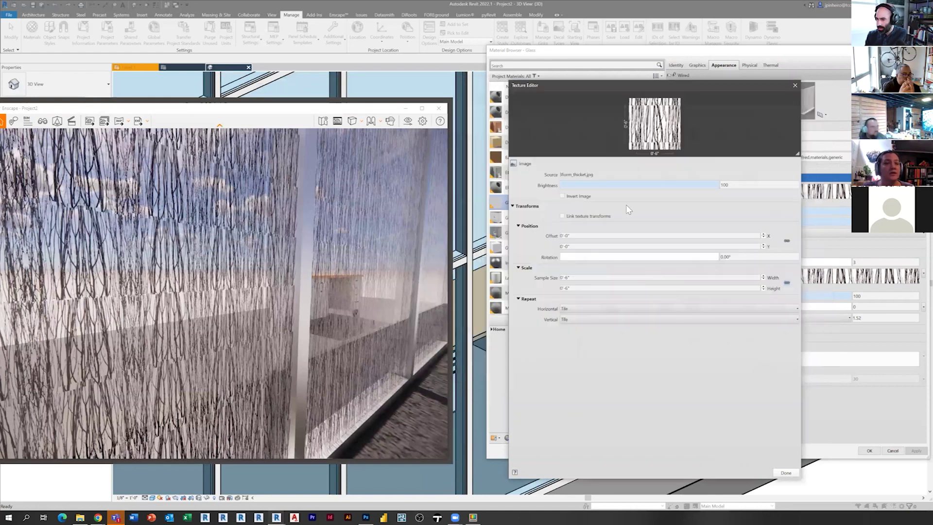
Step: Unlink the transparency texture's width and height, set its sample height to 1'-6", and apply the material changes
{"action": "left_click", "coordinate": [786, 282]}
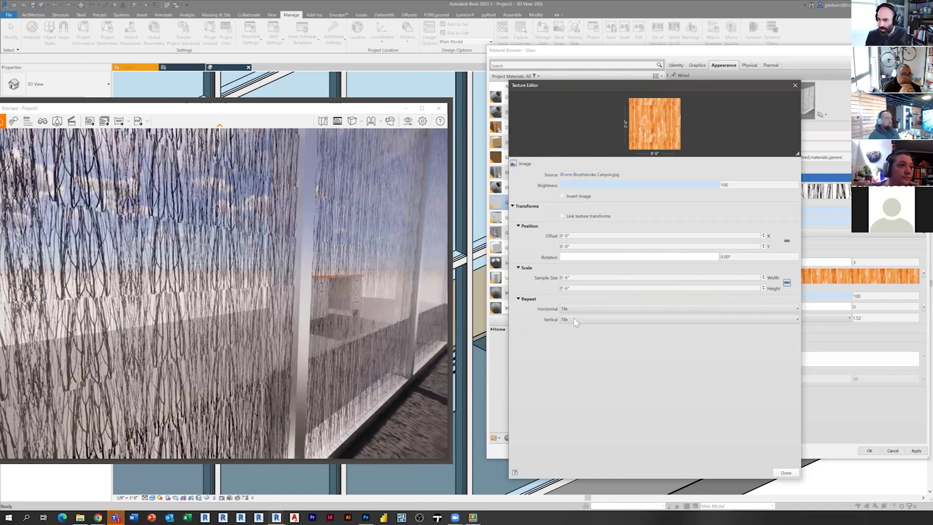
{"action": "left_click", "coordinate": [592, 289]}
{"action": "type", "text": "1"}
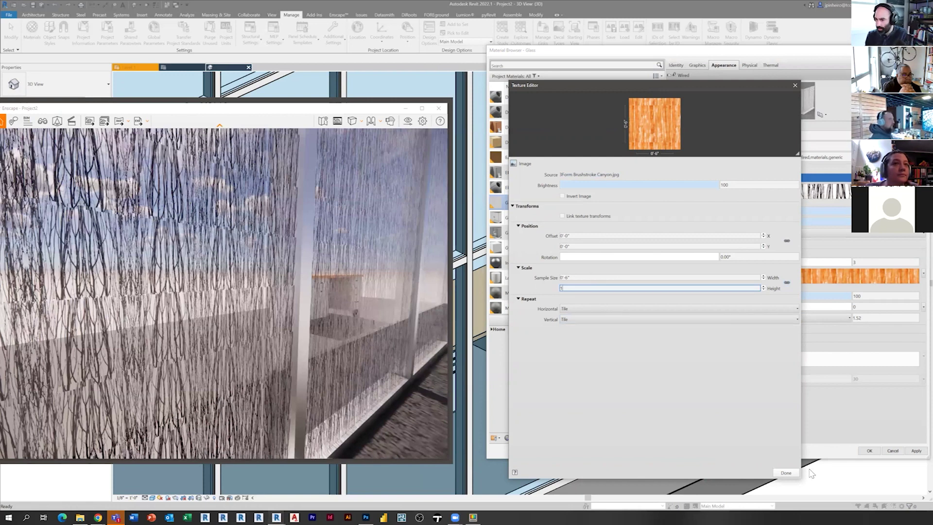
{"action": "left_click", "coordinate": [787, 473]}
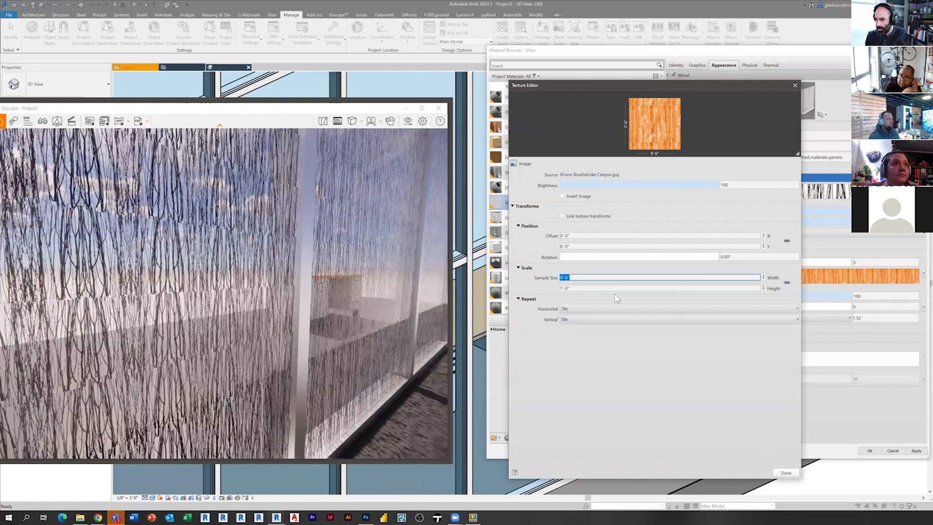
{"action": "key", "text": "Tab"}
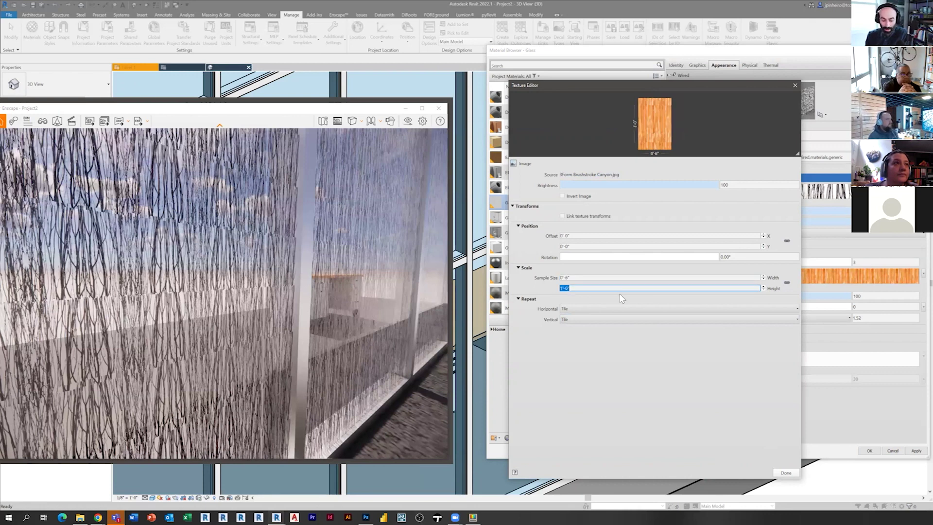
{"action": "type", "text": "1'6"}
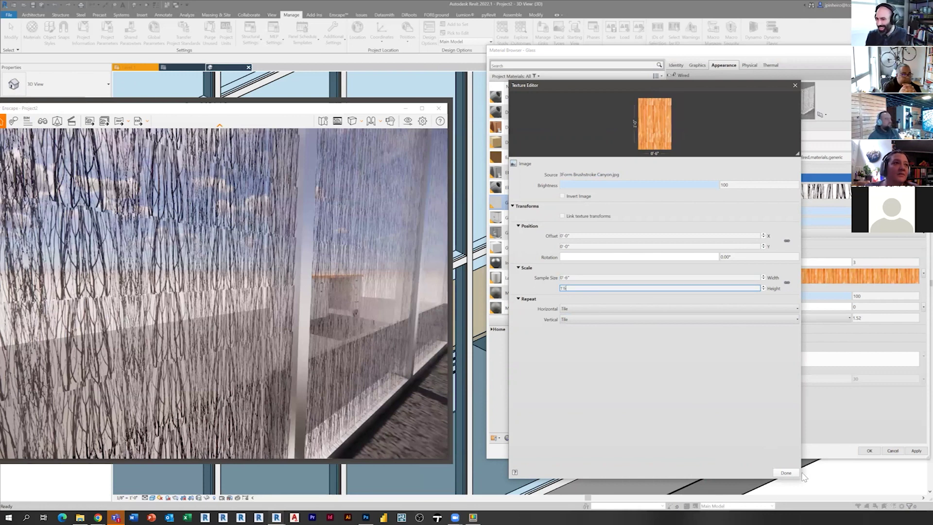
{"action": "key", "text": "Return"}
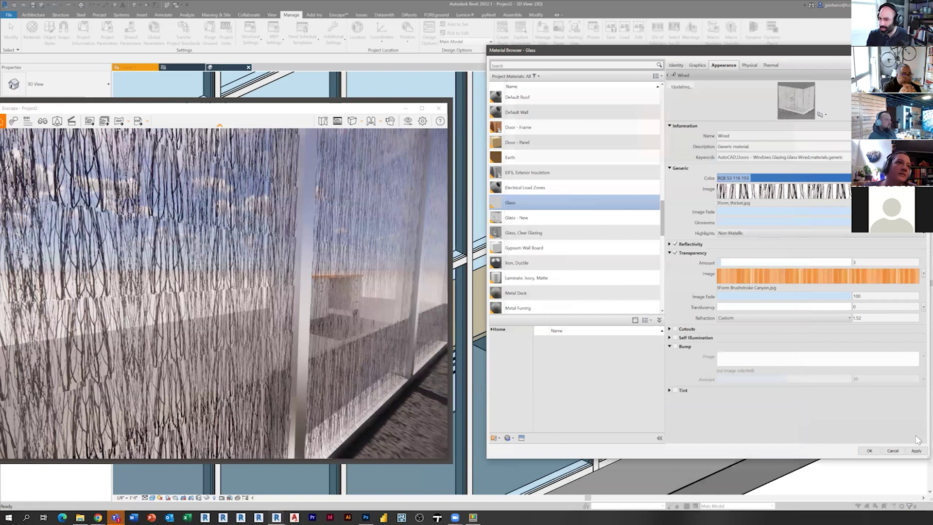
{"action": "left_click", "coordinate": [916, 451]}
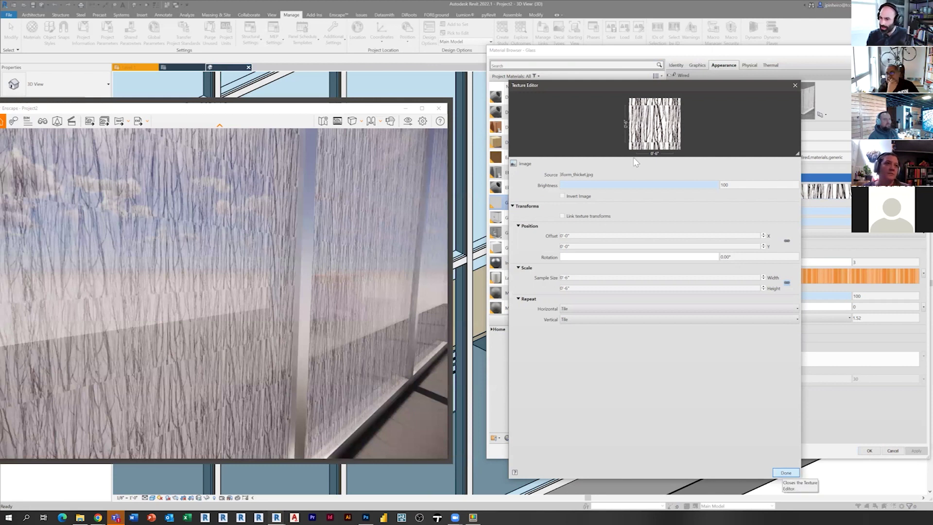
Step: Replace the generic image of the Glass appearance with 3Form Brushstroke Canyon.jpg
{"action": "left_click", "coordinate": [583, 174]}
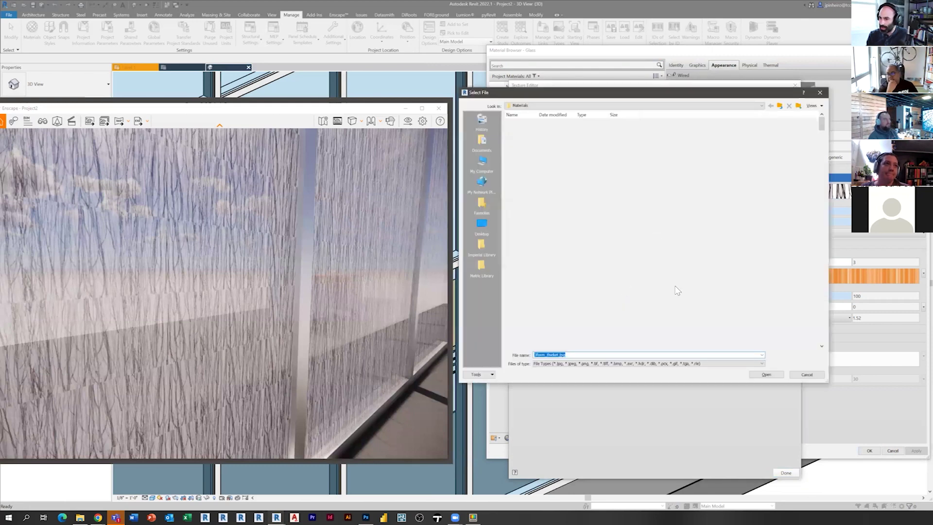
{"action": "scroll", "coordinate": [544, 203], "scroll_direction": "up", "scroll_amount": 2}
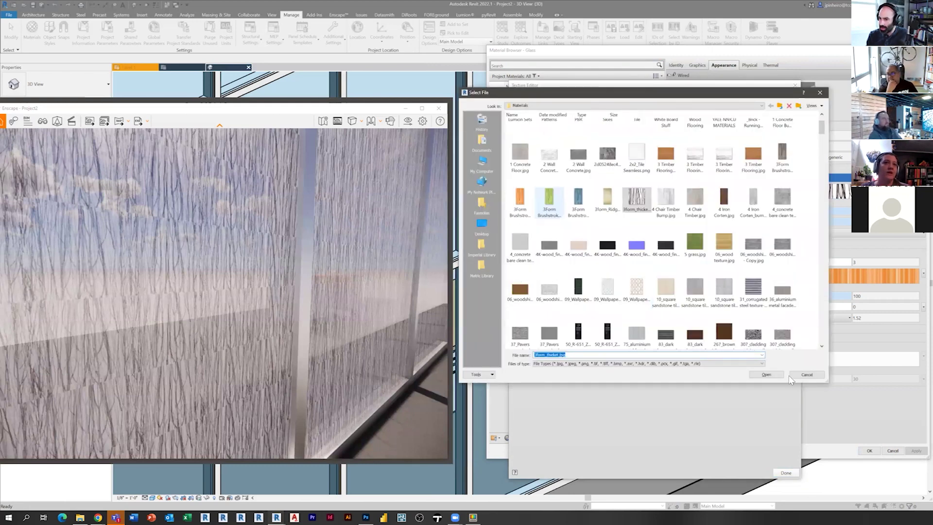
{"action": "left_click", "coordinate": [519, 200]}
{"action": "left_click", "coordinate": [766, 374]}
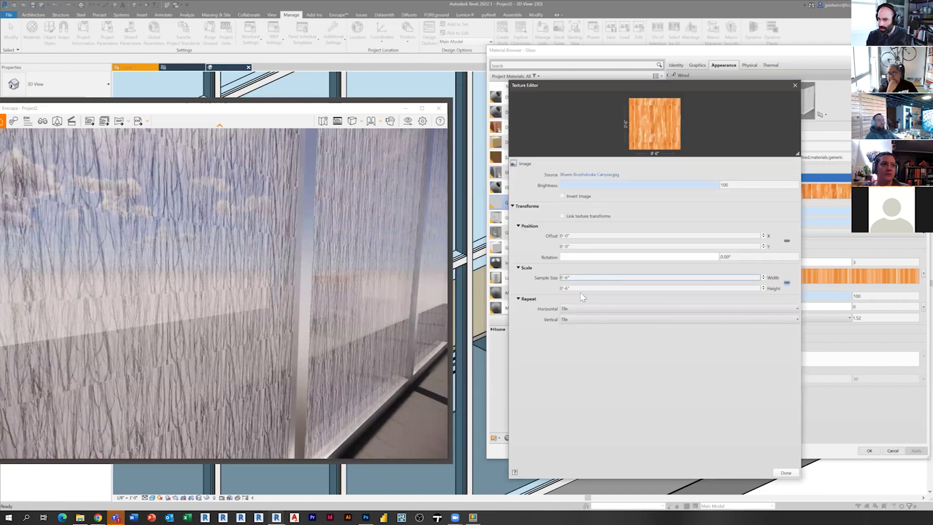
Step: Unlink the generic image's width and height and try to set its sample height to 1'-6"
{"action": "left_click", "coordinate": [788, 282]}
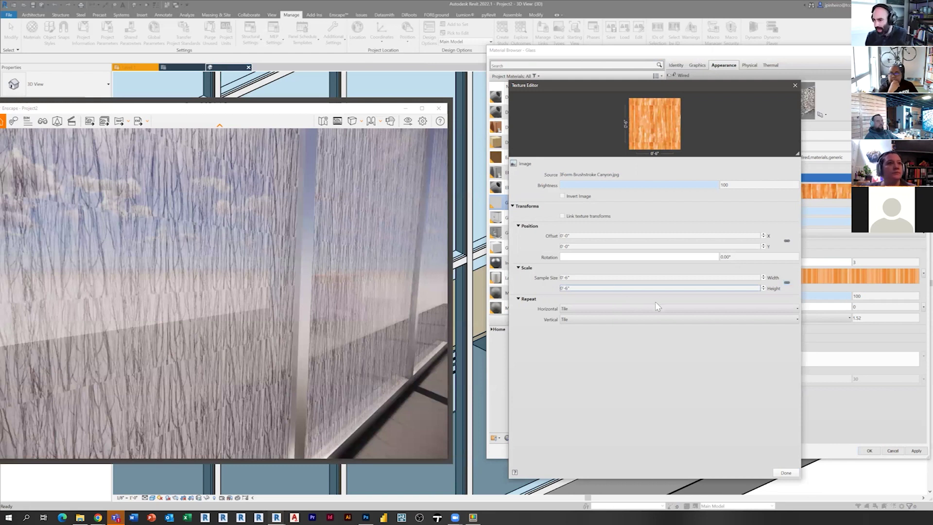
{"action": "left_click", "coordinate": [609, 290]}
{"action": "type", "text": "1"}
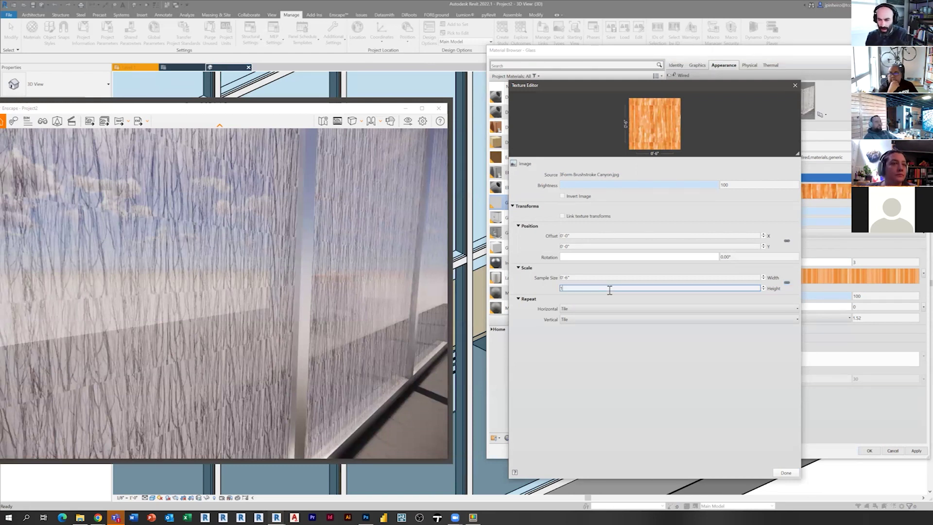
{"action": "type", "text": "'6"}
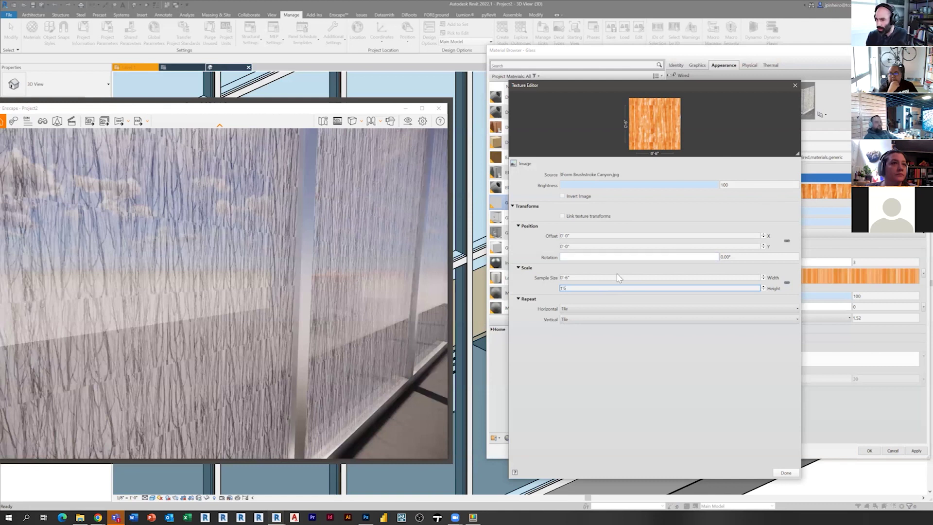
{"action": "left_click", "coordinate": [739, 416]}
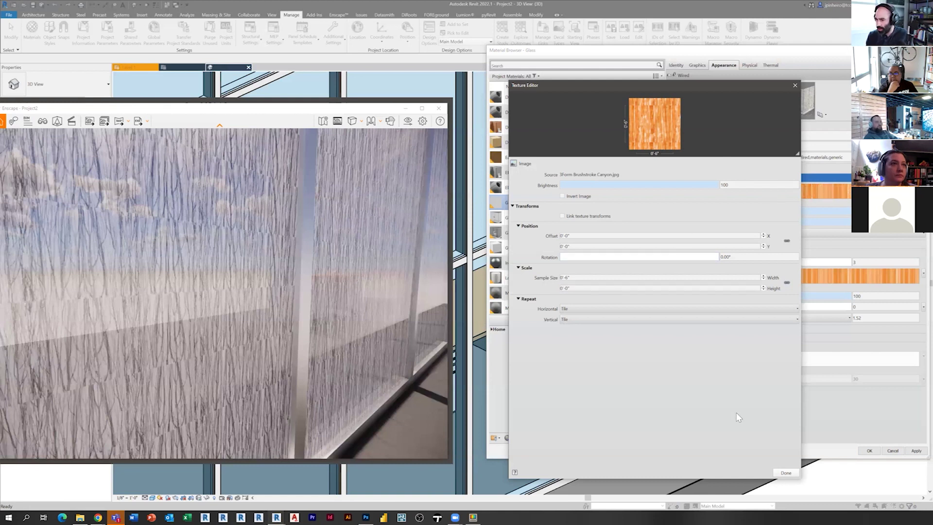
Step: Try again to enter a sample height of 1'-6" for the generic brushstroke image and finish the texture edit
{"action": "left_click", "coordinate": [602, 287]}
{"action": "type", "text": "1"}
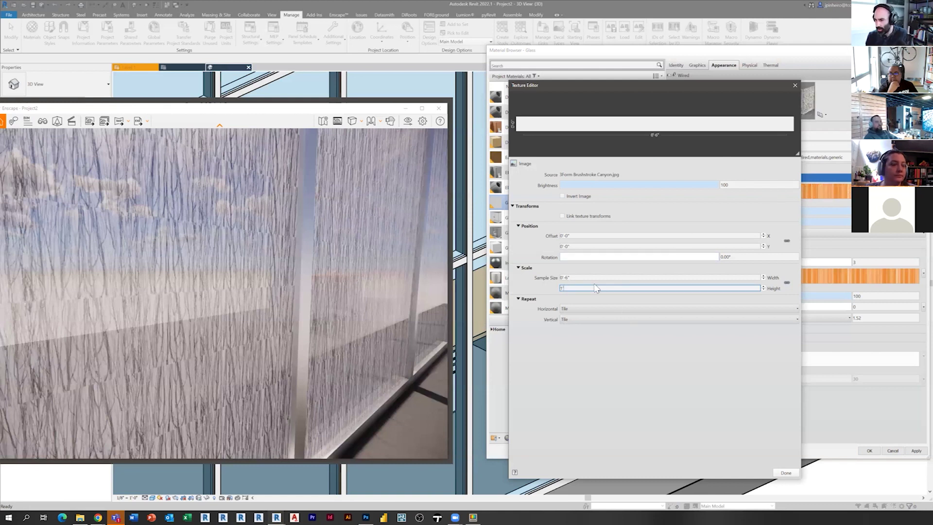
{"action": "key", "text": "shift+Tab"}
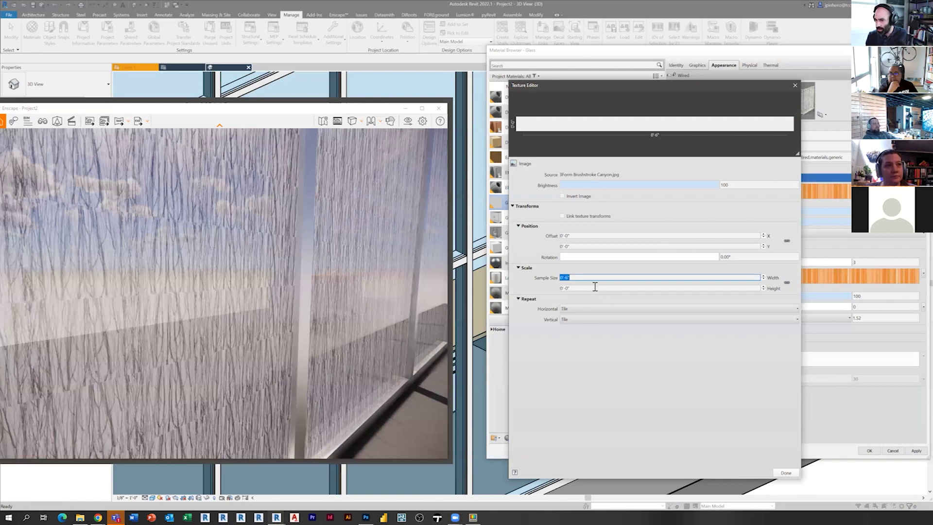
{"action": "key", "text": "Tab"}
{"action": "type", "text": "1'6"}
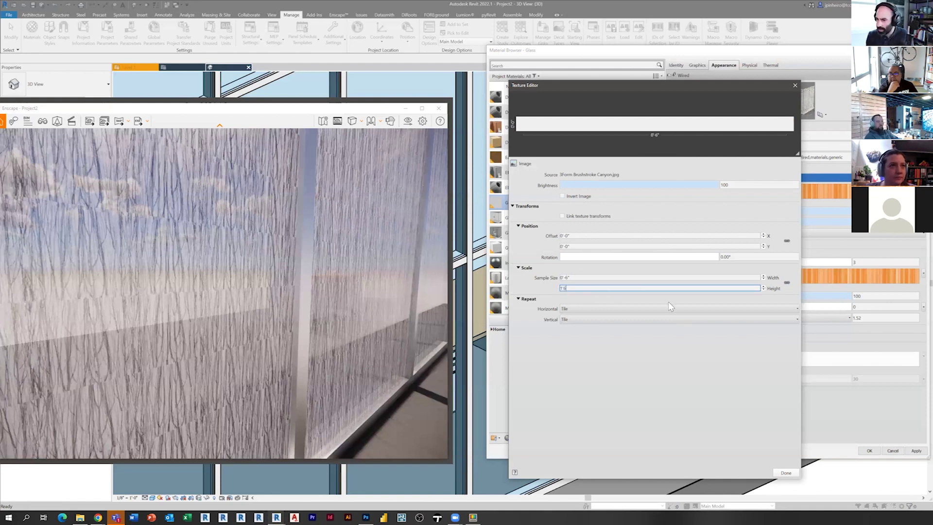
{"action": "key", "text": "Return"}
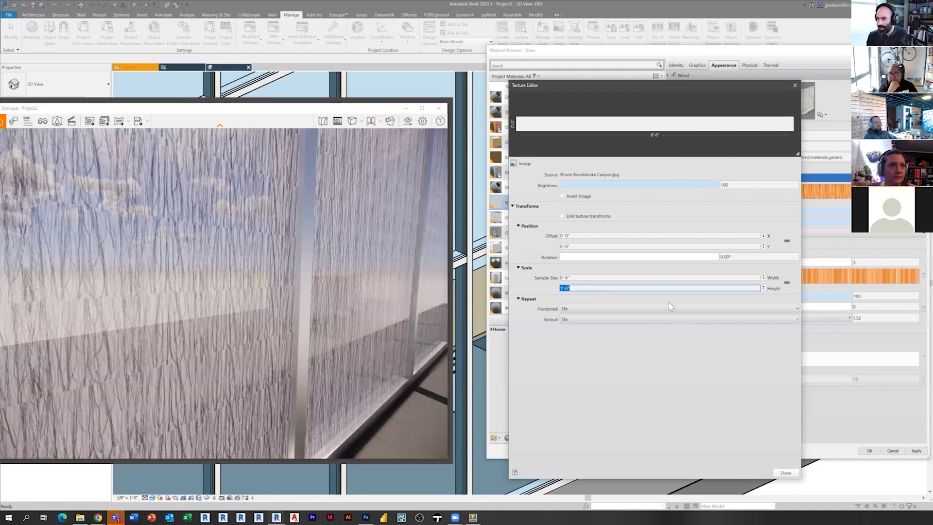
{"action": "left_click", "coordinate": [784, 473]}
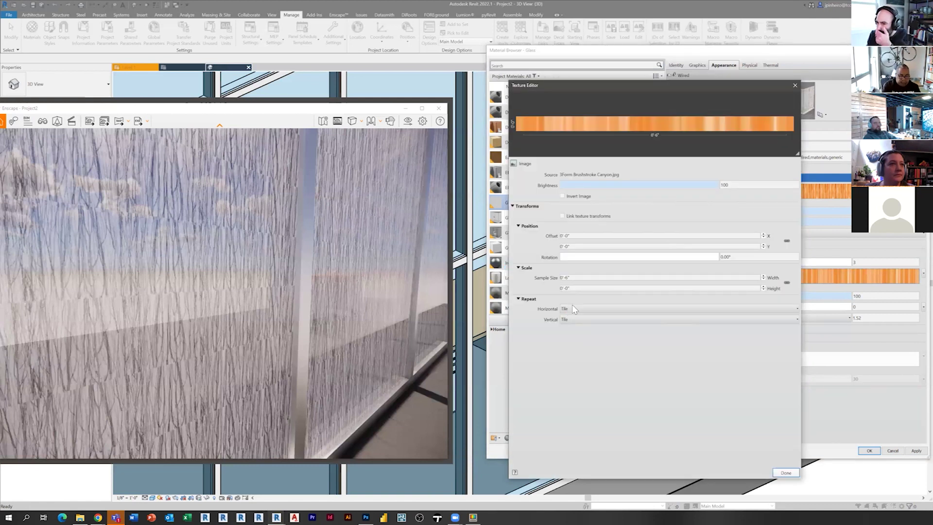
Step: Set the generic image's sample height to 1'-6", close the Texture Editor, and apply the Glass material changes
{"action": "left_click", "coordinate": [572, 286]}
{"action": "type", "text": "1"}
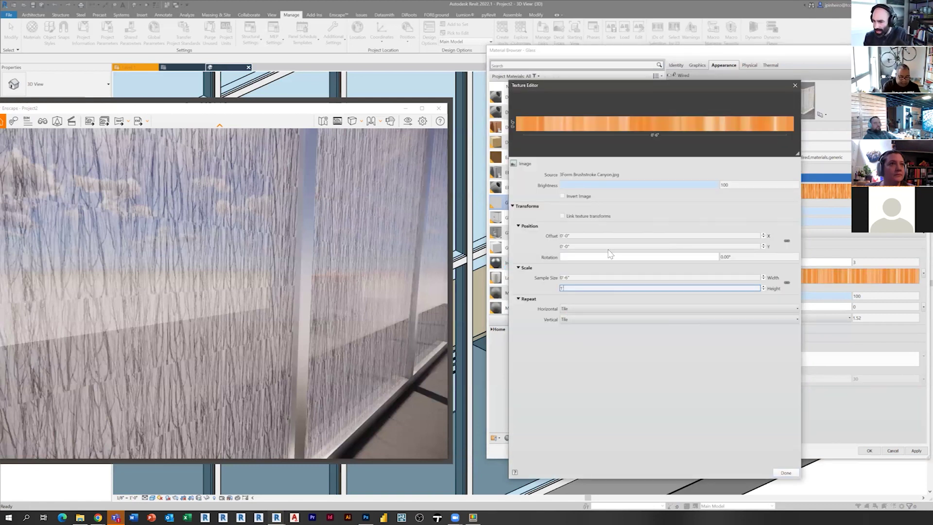
{"action": "type", "text": "'6"}
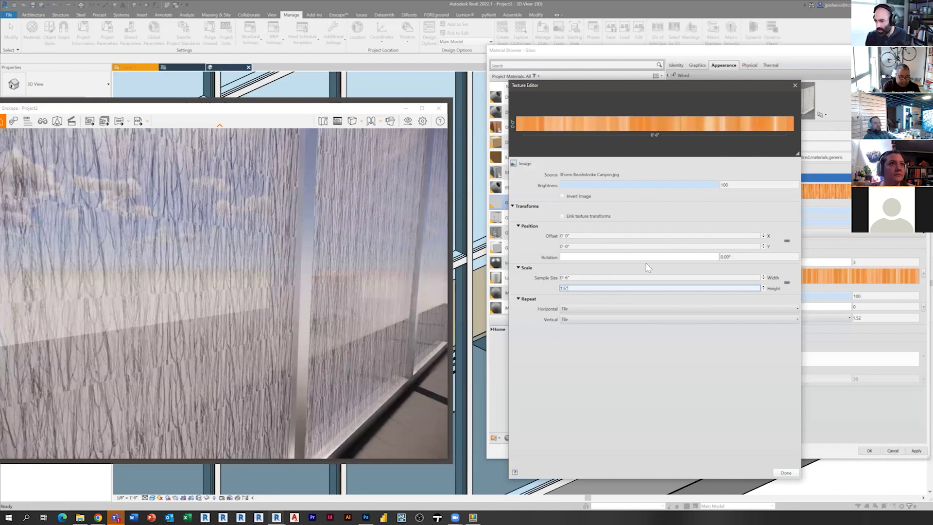
{"action": "left_click", "coordinate": [786, 472]}
{"action": "left_click", "coordinate": [915, 451]}
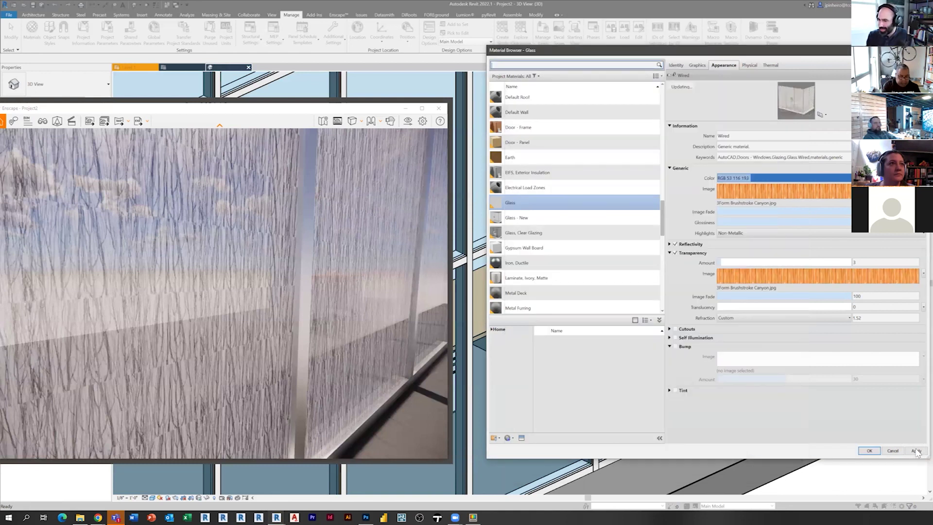
{"action": "left_click", "coordinate": [916, 451]}
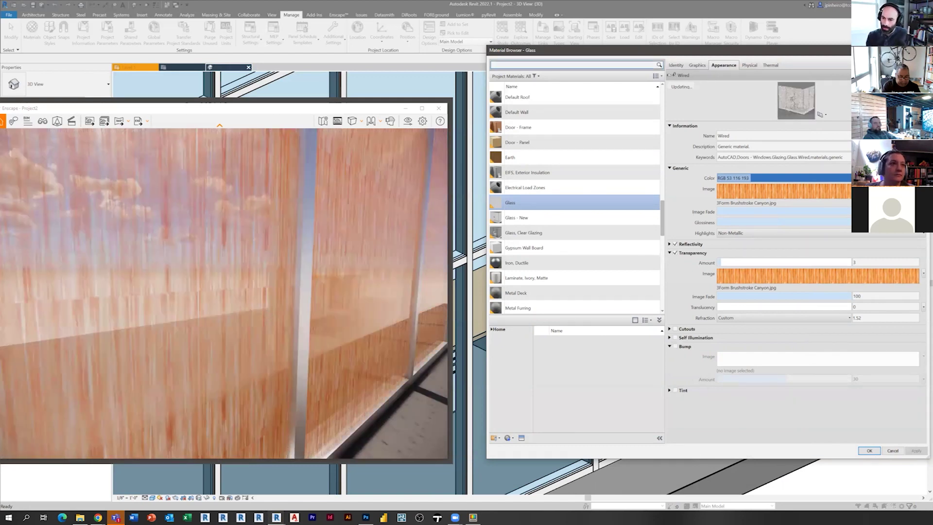
Step: Examine the brushstroke glass panels from different angles in the Enscape rendering and expand the Glass reflectivity settings
{"action": "key", "text": "a"}
{"action": "key", "text": "d"}
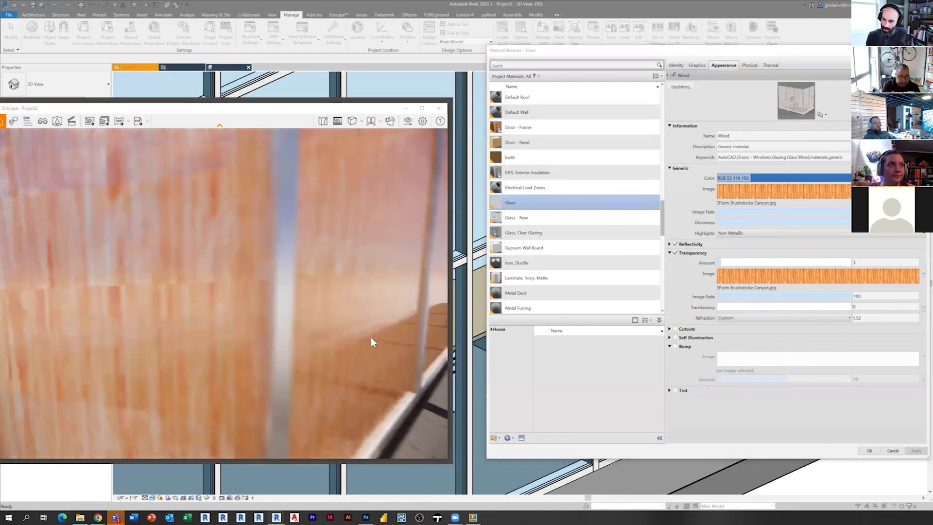
{"action": "key", "text": "a"}
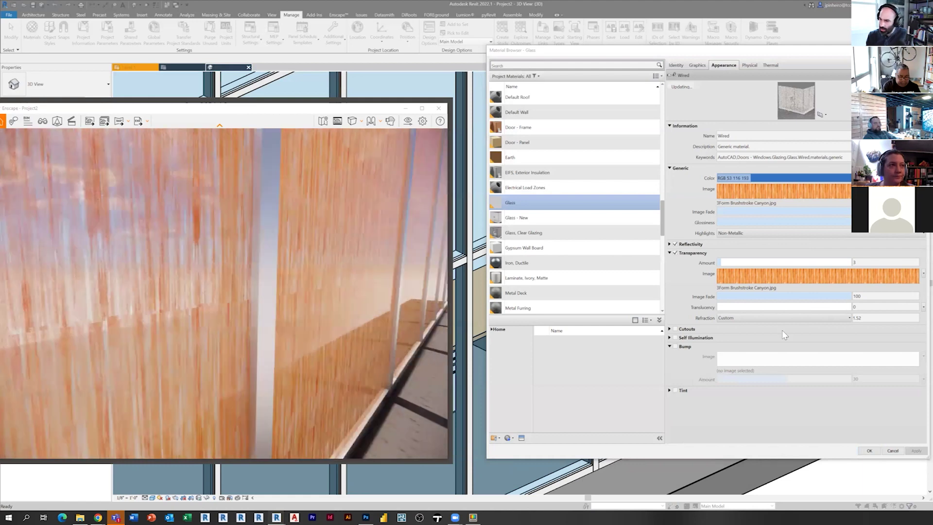
{"action": "key", "text": "d"}
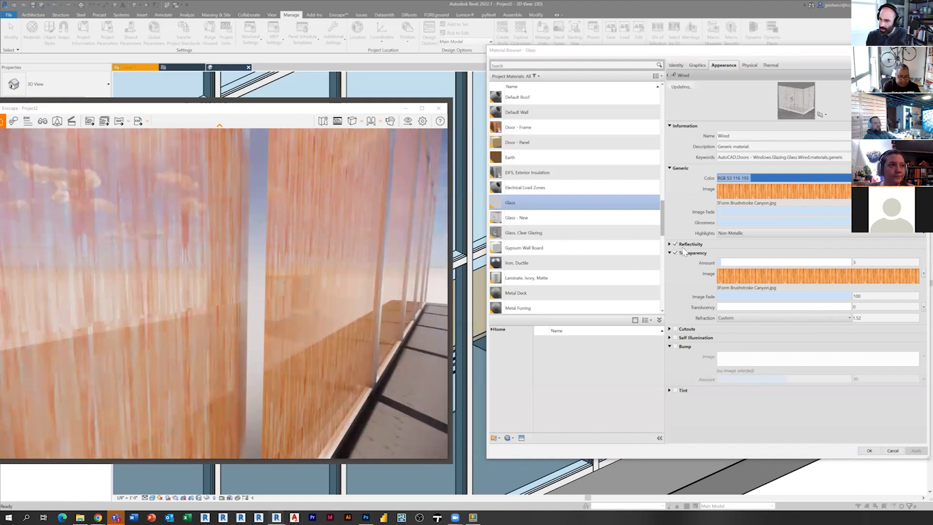
{"action": "left_click", "coordinate": [685, 245]}
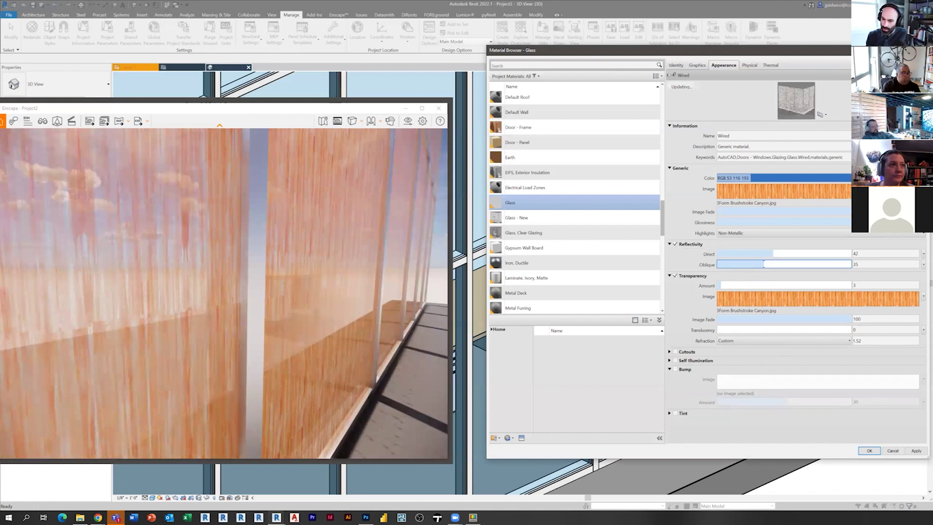
{"action": "left_click_drag", "start_coordinate": [223, 293], "coordinate": [213, 293]}
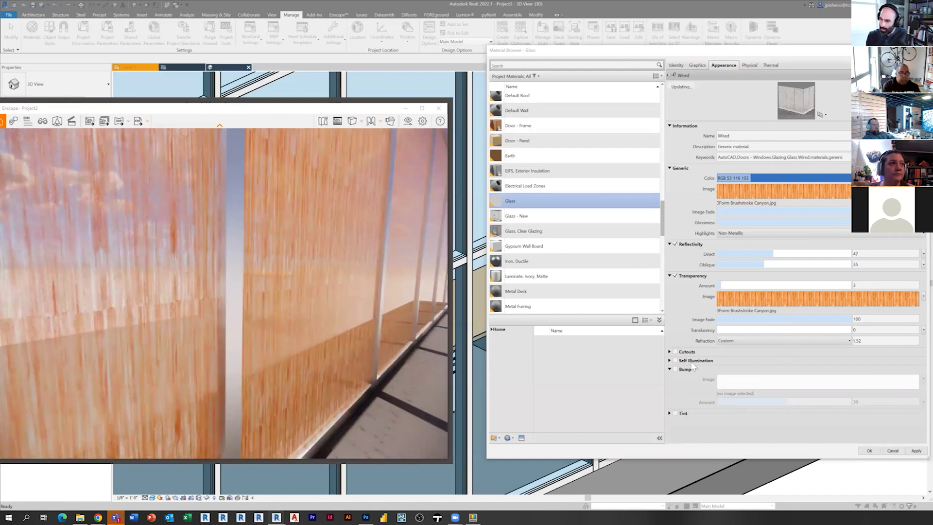
Step: Enable bump for the Glass appearance with 4 Chair Timber Bump.jpg as its image and apply the change
{"action": "left_click", "coordinate": [676, 370]}
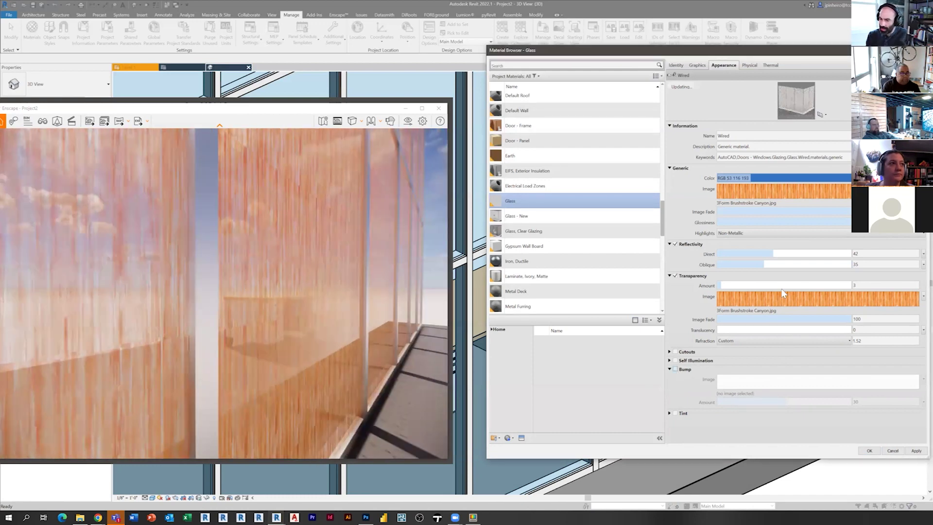
{"action": "left_click", "coordinate": [674, 369]}
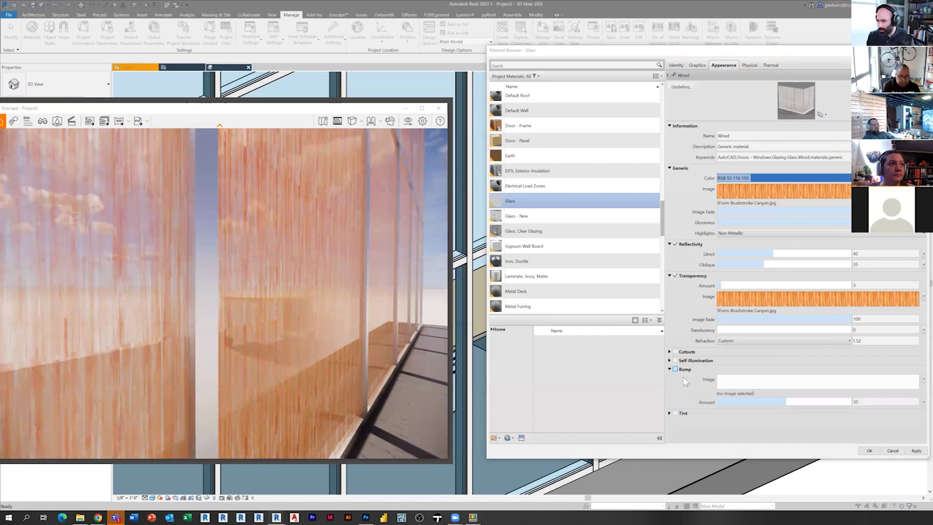
{"action": "left_click", "coordinate": [769, 383]}
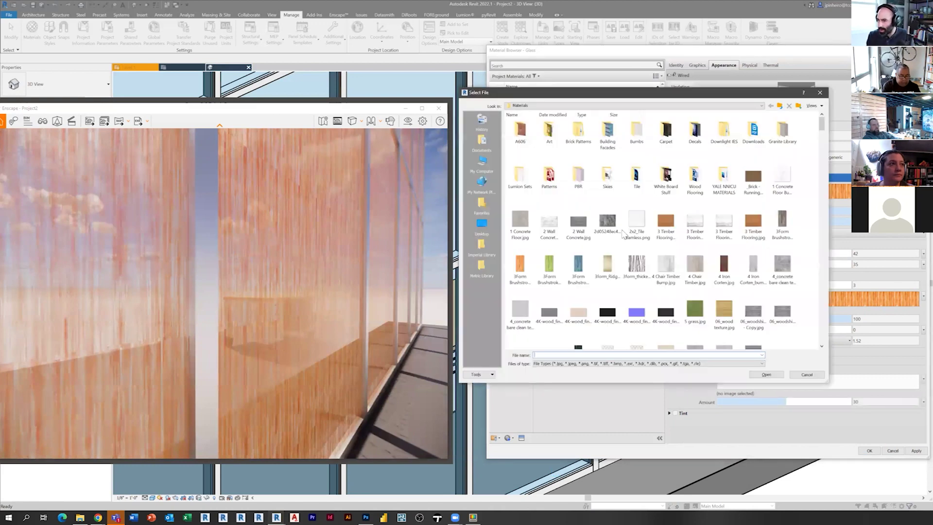
{"action": "scroll", "coordinate": [612, 230], "scroll_direction": "down", "scroll_amount": 3}
{"action": "scroll", "coordinate": [594, 237], "scroll_direction": "down", "scroll_amount": 3}
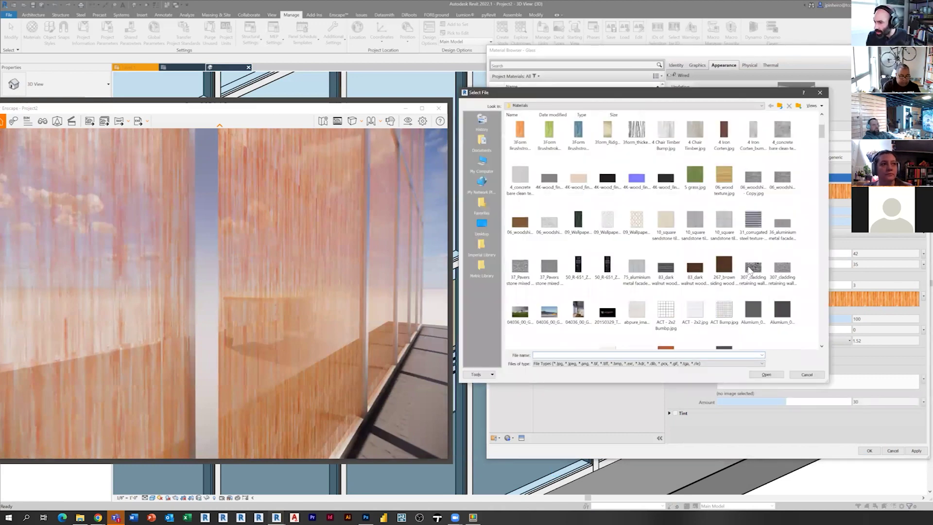
{"action": "scroll", "coordinate": [595, 236], "scroll_direction": "down", "scroll_amount": 3}
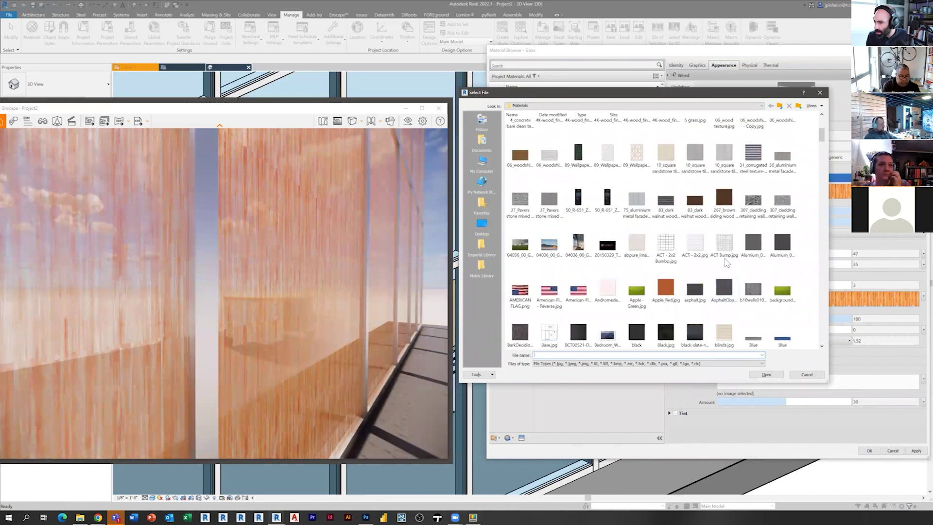
{"action": "scroll", "coordinate": [594, 236], "scroll_direction": "up", "scroll_amount": 3}
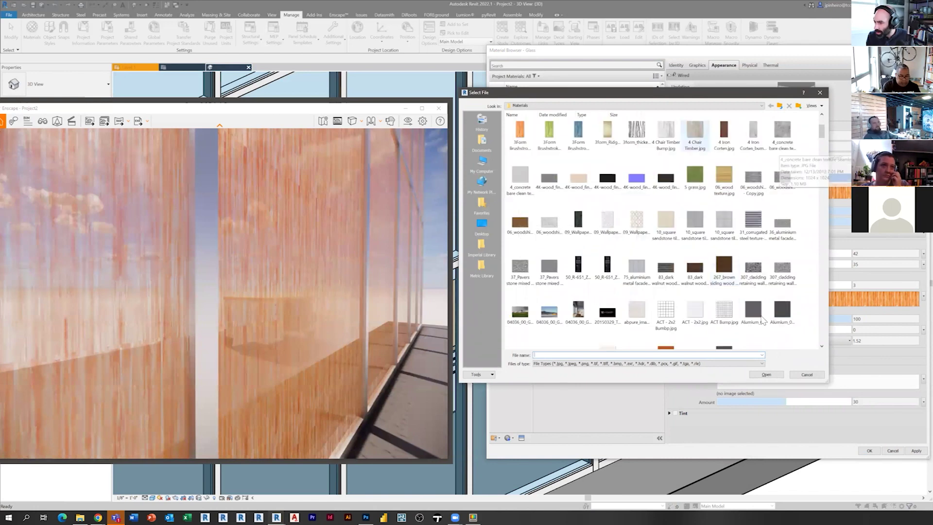
{"action": "left_click", "coordinate": [666, 132]}
{"action": "left_click", "coordinate": [765, 376]}
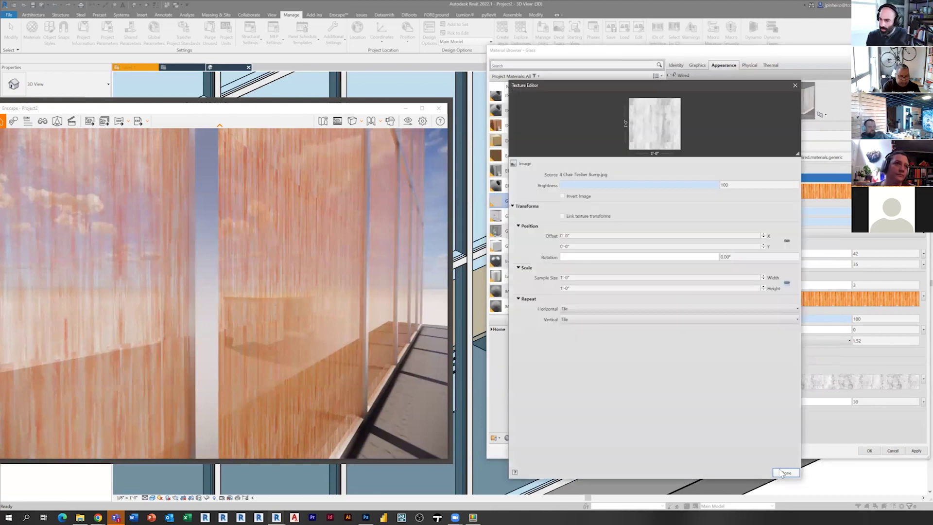
{"action": "left_click", "coordinate": [863, 434]}
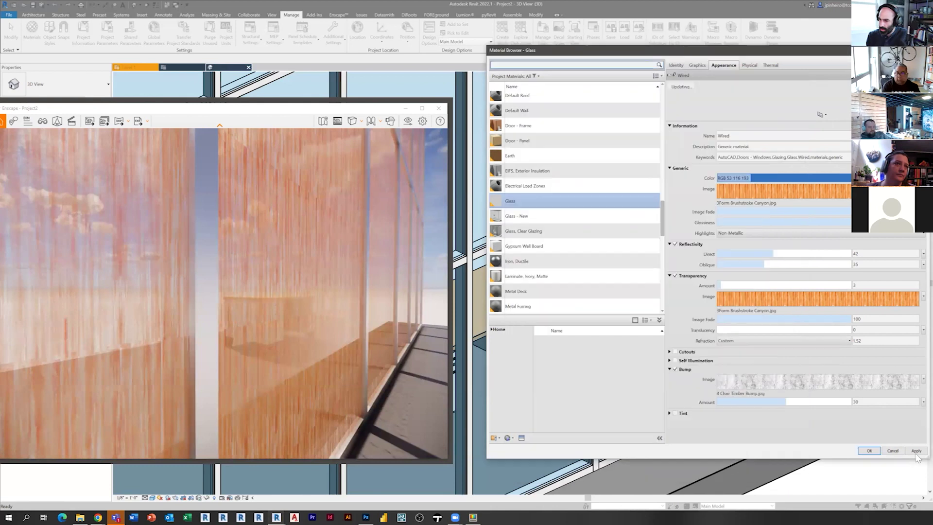
{"action": "left_click", "coordinate": [869, 451]}
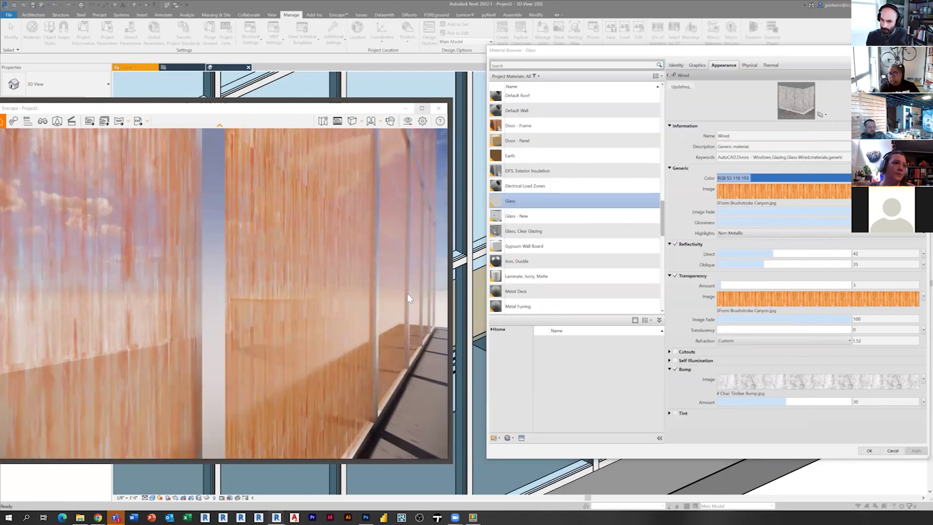
Step: Maximize the Enscape view and inspect the bumped glass panels from several viewpoints
{"action": "left_click", "coordinate": [421, 108]}
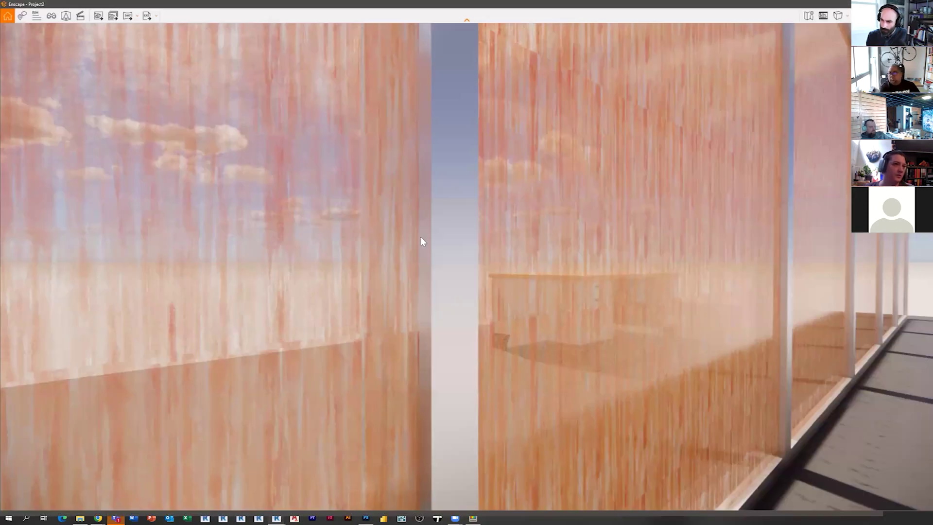
{"action": "left_click_drag", "start_coordinate": [421, 237], "coordinate": [500, 246]}
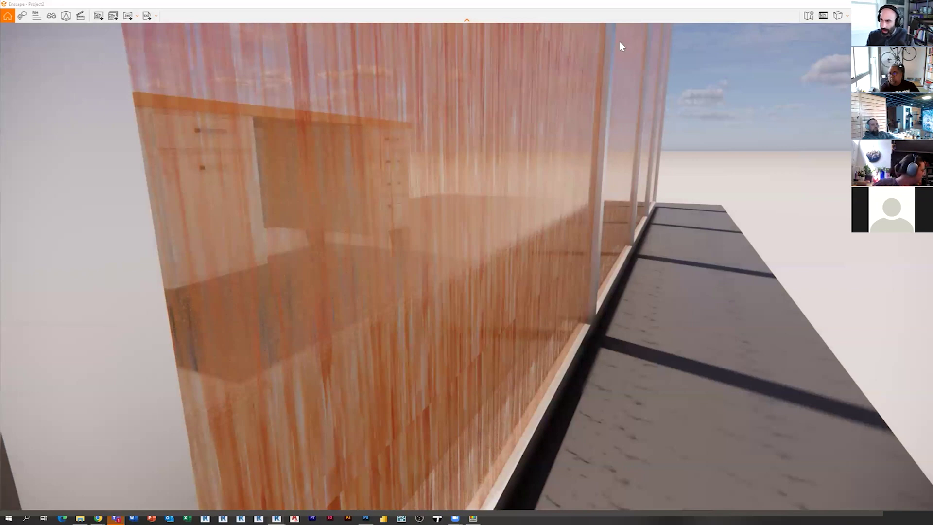
{"action": "right_click_drag", "start_coordinate": [620, 42], "coordinate": [761, 12]}
Step: Restore and move the Enscape window clear of the material settings, raise the Glass bump amount to 565, and apply it
{"action": "left_click_drag", "start_coordinate": [656, 29], "coordinate": [309, 18]}
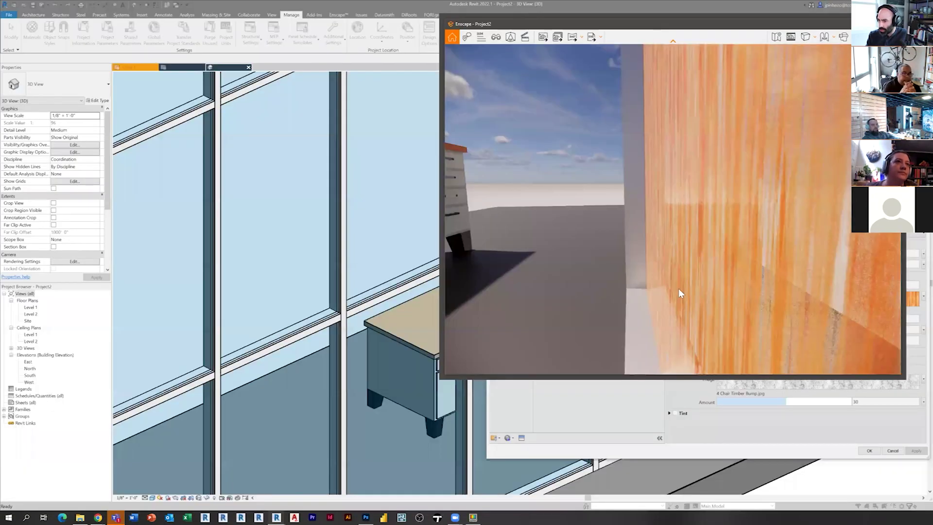
{"action": "left_click_drag", "start_coordinate": [789, 406], "coordinate": [821, 402]}
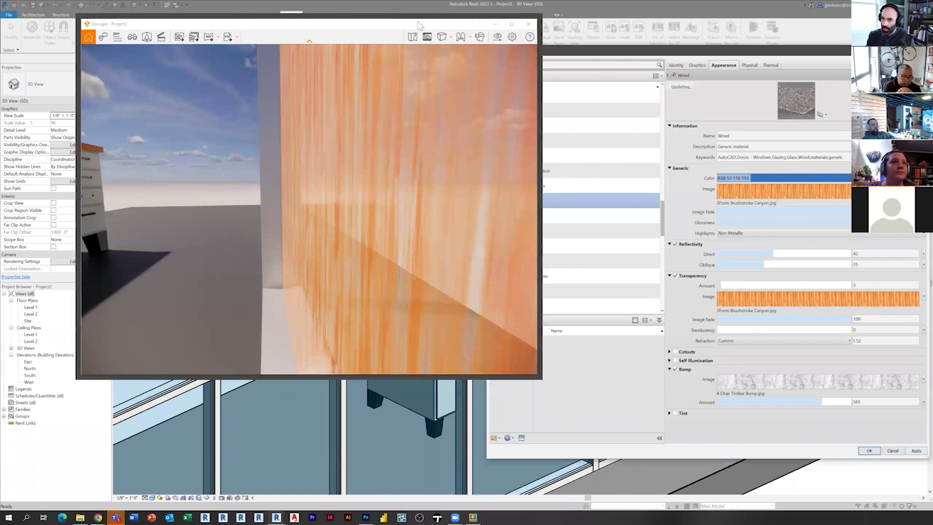
{"action": "left_click", "coordinate": [477, 270]}
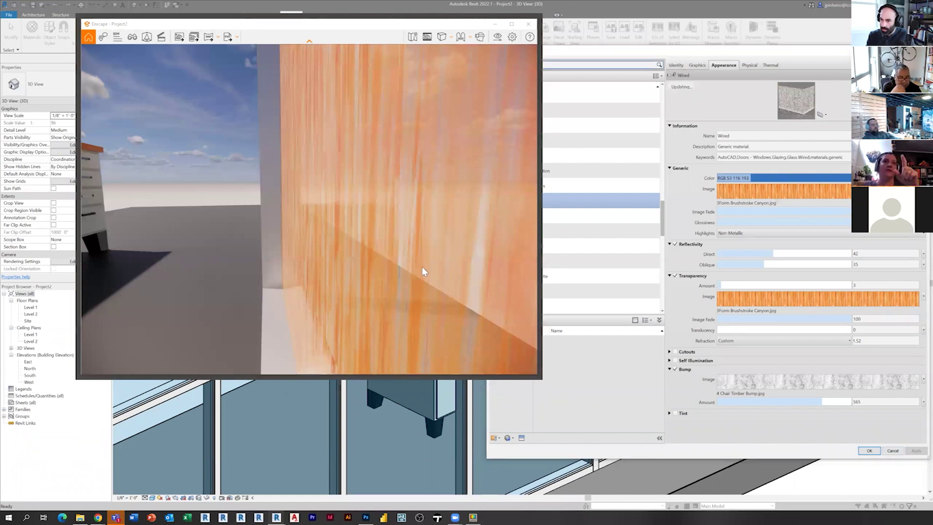
Step: Enlarge the Enscape rendering to full screen and examine the stronger bump texture on the curtain panels up close and farther away
{"action": "key", "text": "super+Up"}
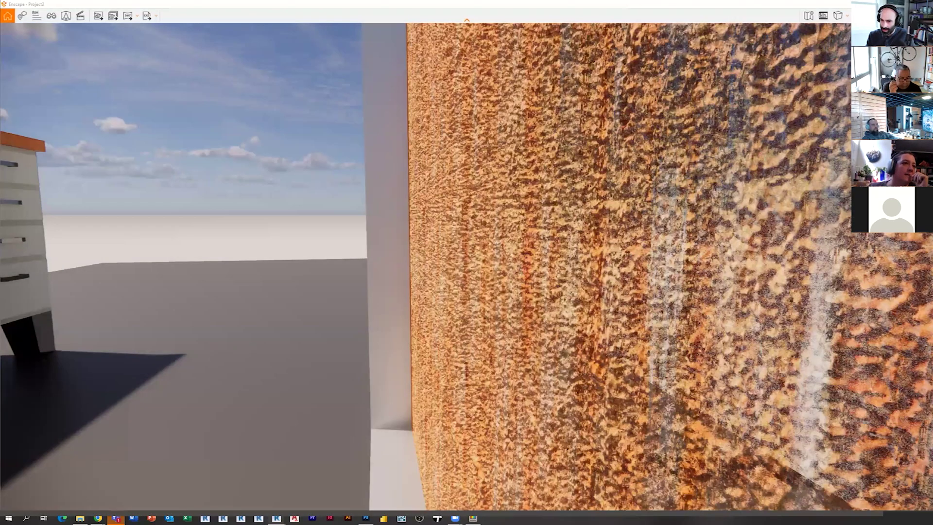
{"action": "left_click_drag", "start_coordinate": [477, 270], "coordinate": [728, 265]}
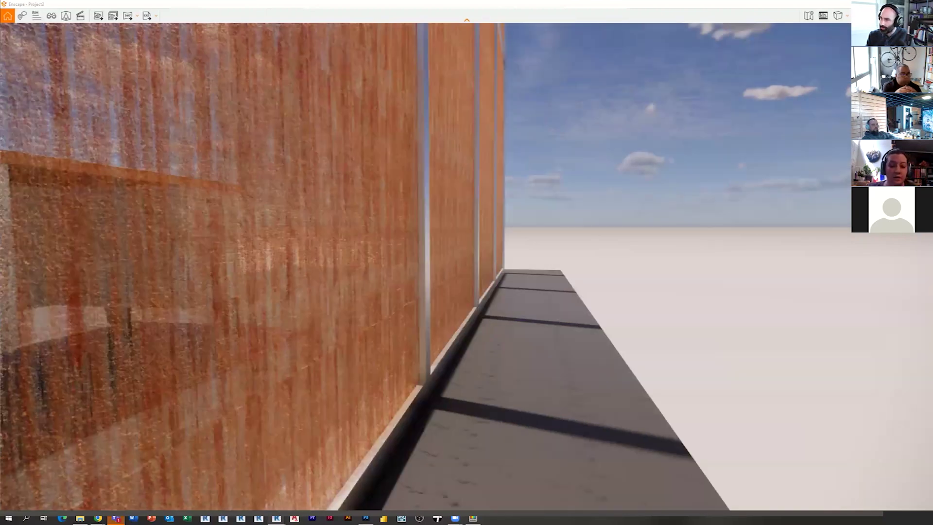
{"action": "key", "text": "s"}
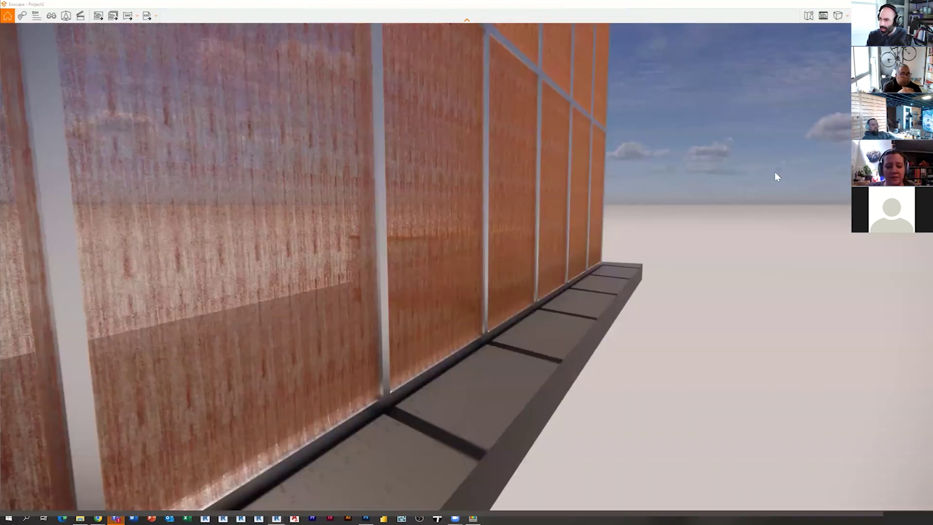
Step: Restore the Enscape window to its smaller size and set the Glass appearance's generic color to white, RGB 255 255 255
{"action": "key", "text": "super+Down"}
{"action": "left_click", "coordinate": [722, 223]}
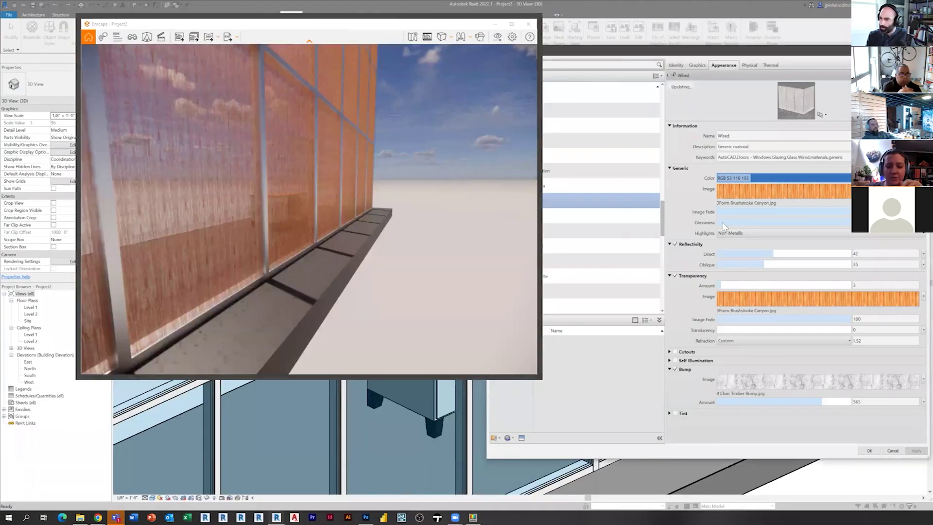
{"action": "left_click", "coordinate": [733, 177]}
{"action": "left_click", "coordinate": [790, 217]}
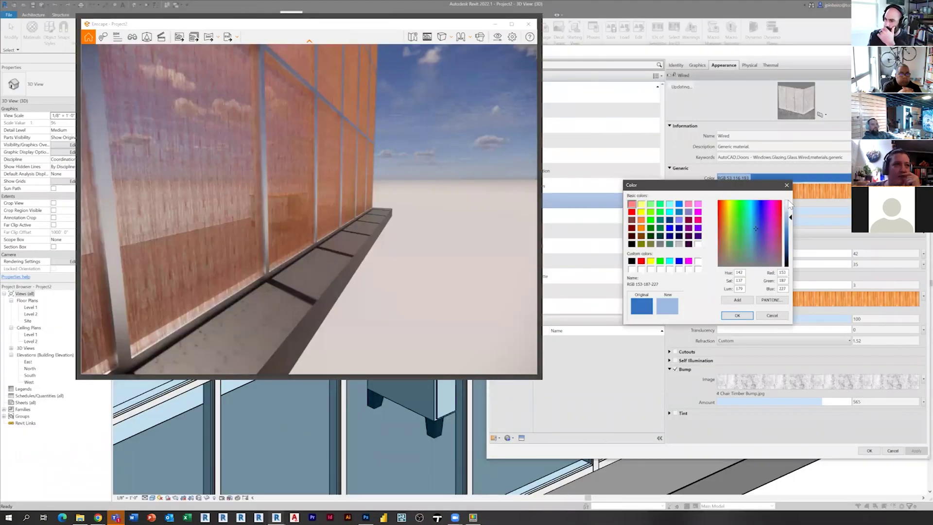
{"action": "left_click", "coordinate": [737, 316]}
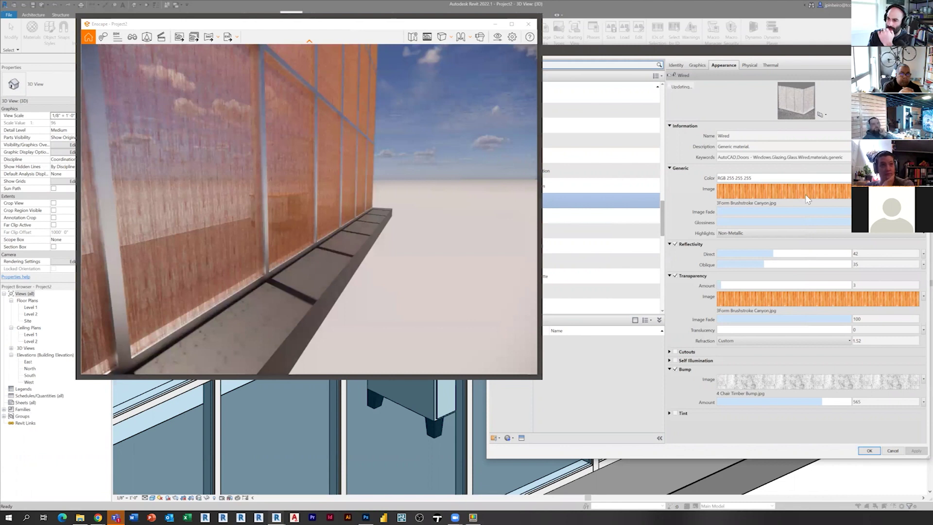
Step: Set the Glass generic color to green RGB 100 255 83, apply it, and bring the generic image fade to full
{"action": "left_click", "coordinate": [777, 178]}
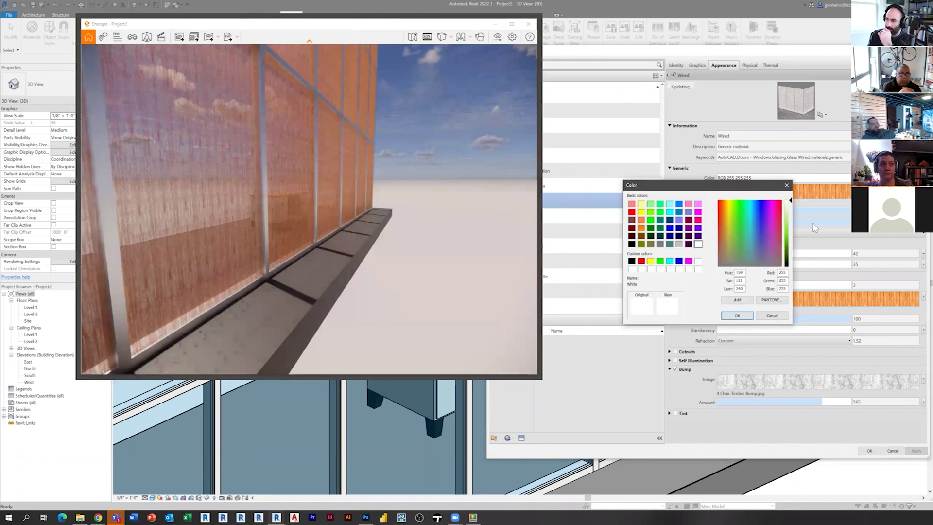
{"action": "left_click", "coordinate": [737, 201]}
{"action": "left_click", "coordinate": [786, 222]}
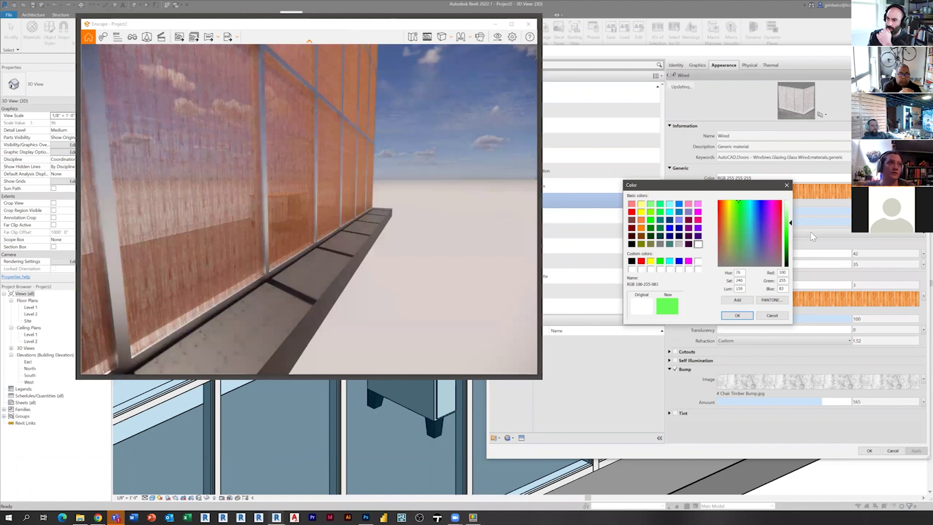
{"action": "left_click", "coordinate": [737, 315]}
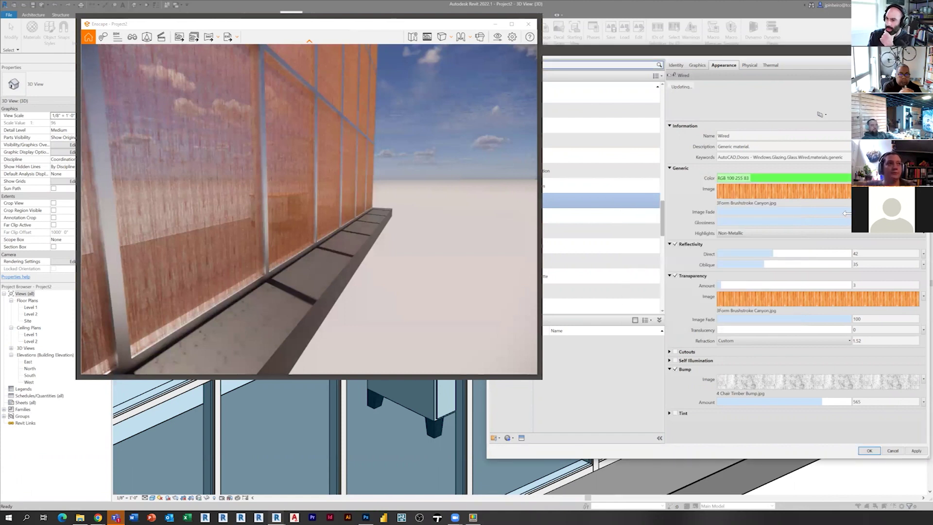
{"action": "left_click", "coordinate": [916, 451]}
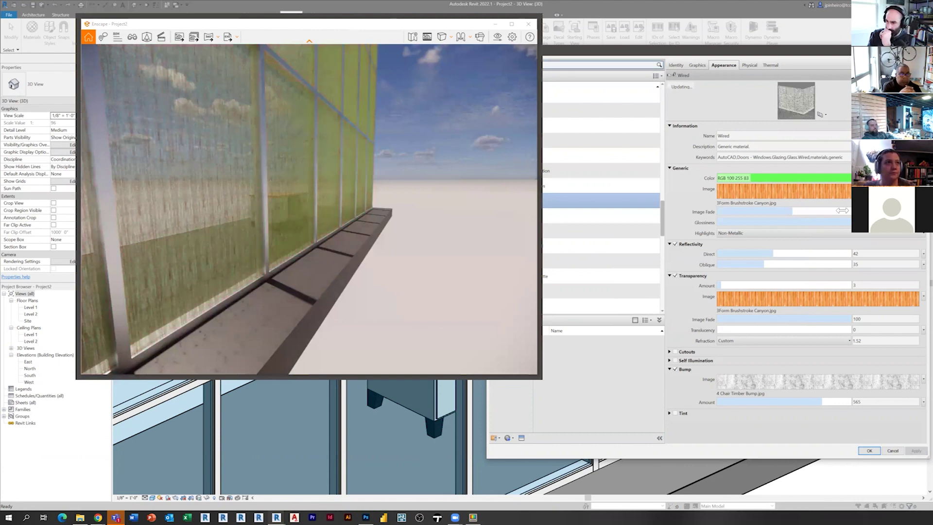
{"action": "left_click_drag", "start_coordinate": [843, 211], "coordinate": [916, 387]}
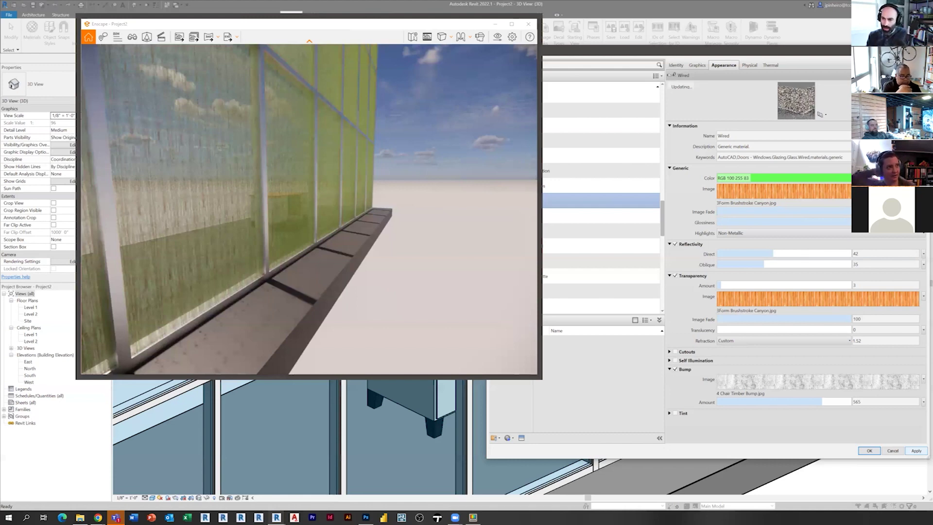
Step: View the panels from the desk side in Enscape, set the Glass bump amount to 30, and apply it
{"action": "left_click_drag", "start_coordinate": [468, 260], "coordinate": [369, 246]}
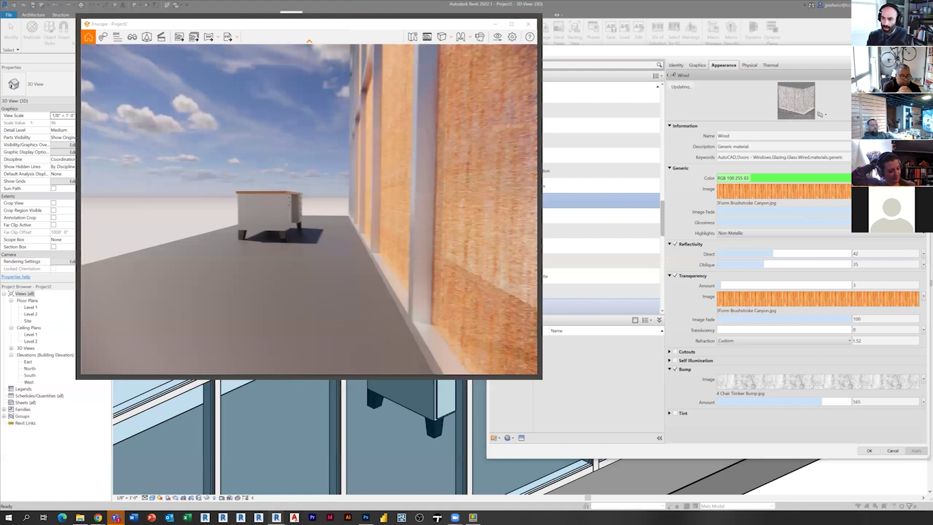
{"action": "left_click", "coordinate": [880, 397]}
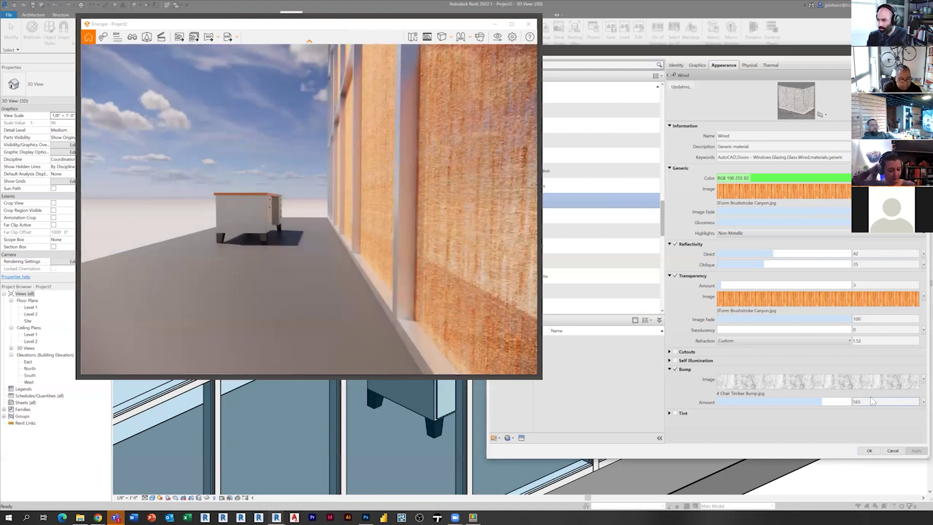
{"action": "left_click", "coordinate": [873, 400]}
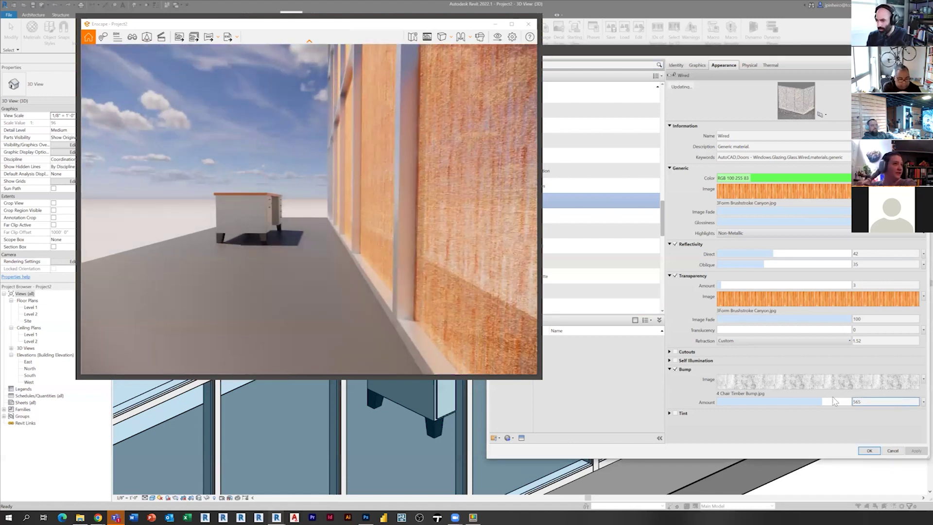
{"action": "key", "text": "ctrl+a"}
{"action": "type", "text": "30"}
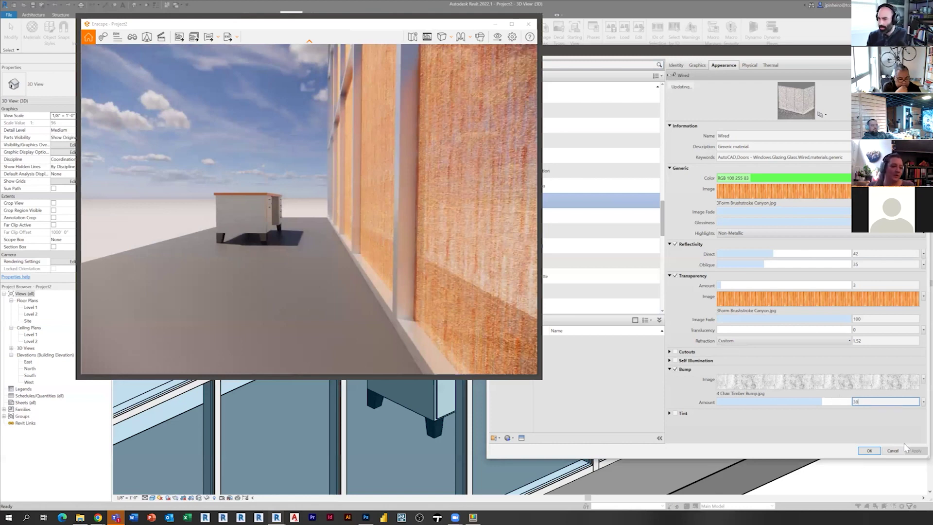
{"action": "left_click", "coordinate": [915, 451]}
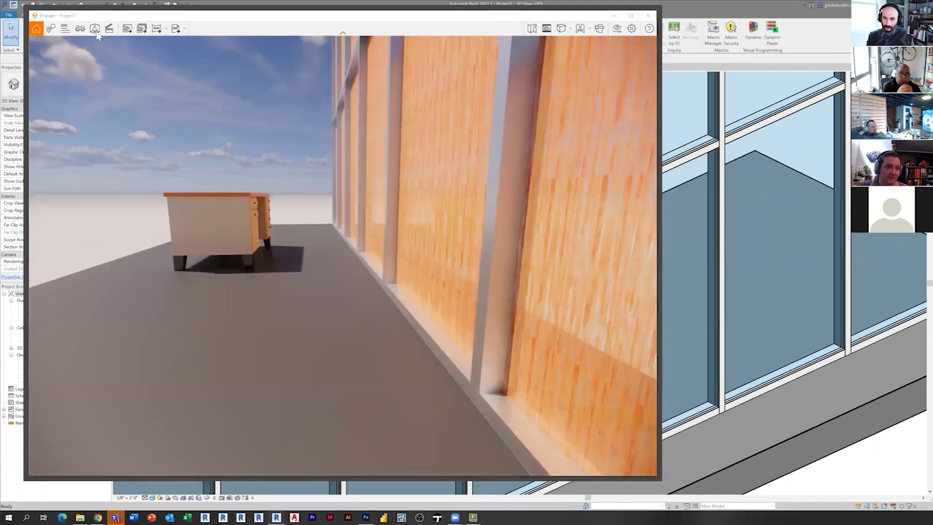
Step: Activate collaborative annotation in the Enscape view
{"action": "left_click", "coordinate": [95, 31]}
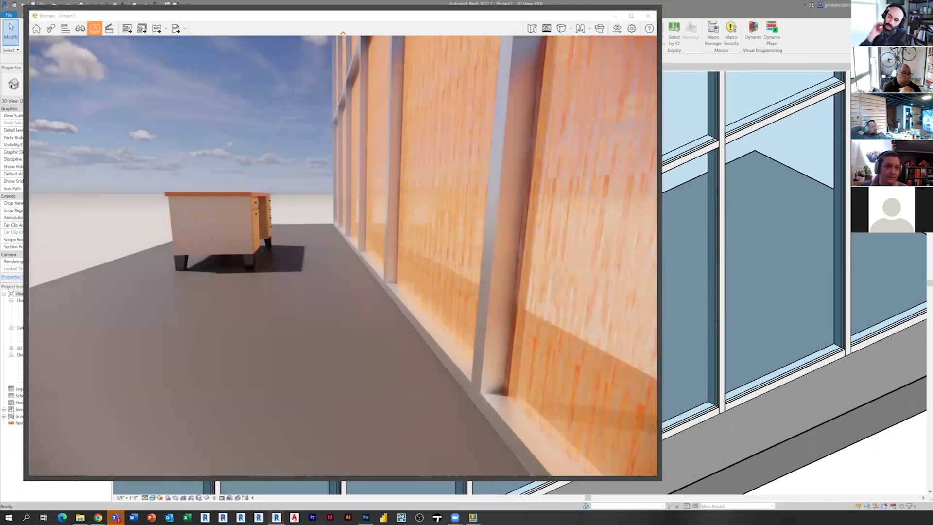